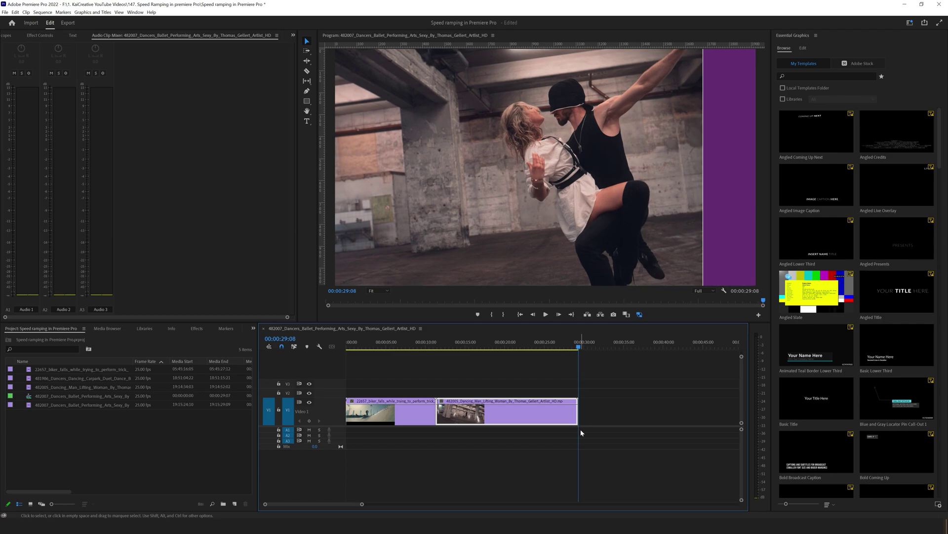
Play and scrub through the start of the bike clip to review it.
{"action": "left_click", "coordinate": [523, 344]}
{"action": "key", "text": "space"}
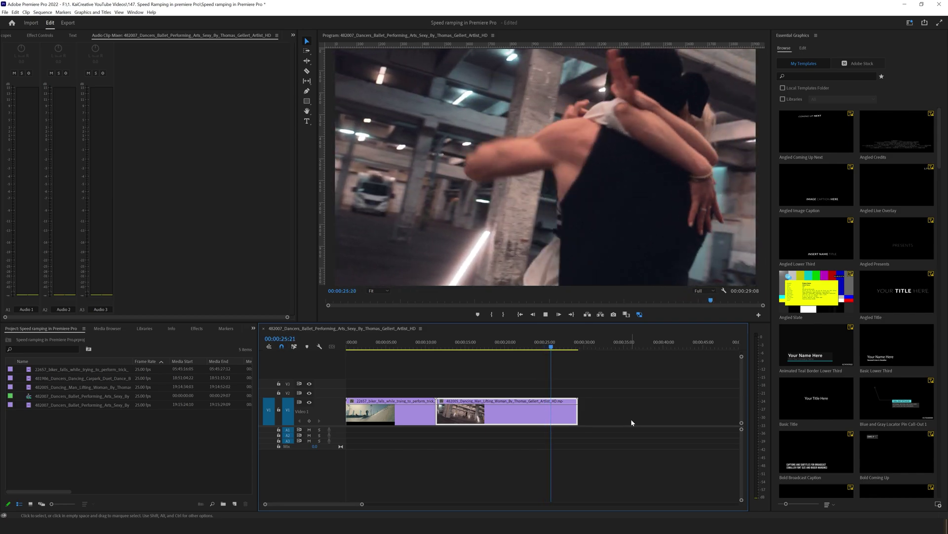
{"action": "key", "text": "Home"}
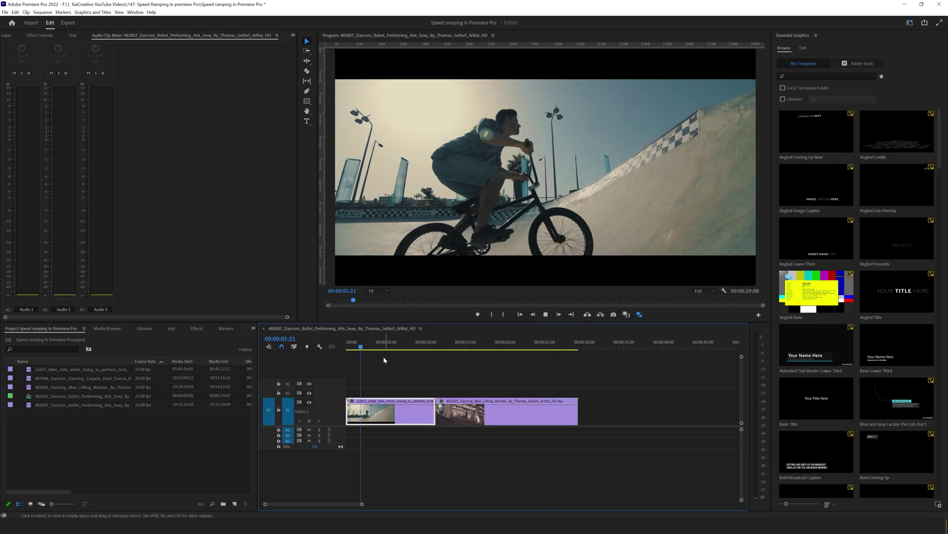
{"action": "left_click_drag", "start_coordinate": [367, 347], "coordinate": [433, 374]}
Enlarge and zoom into V1, show the Time Remapping speed line, and find the jump near 00:00:03:07.
{"action": "key", "text": "Home"}
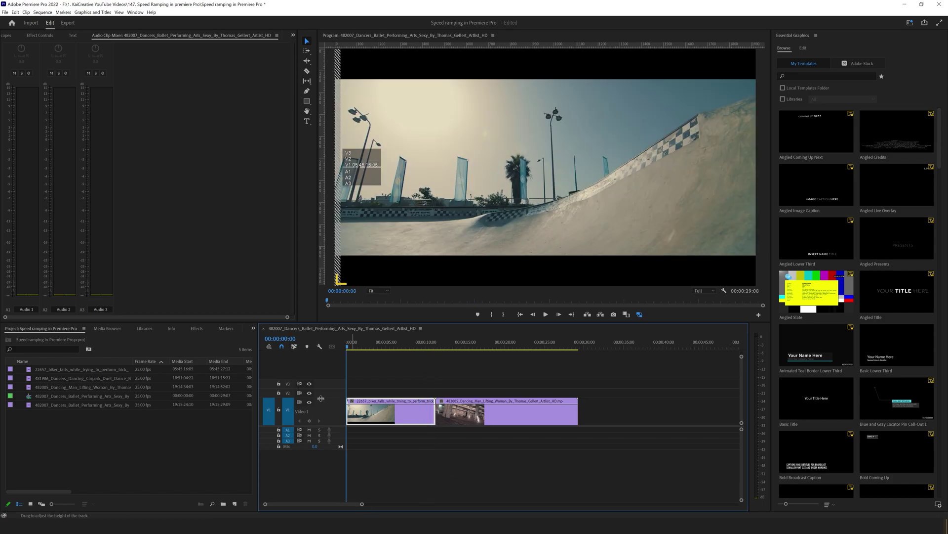
{"action": "left_click_drag", "start_coordinate": [320, 399], "coordinate": [326, 390]}
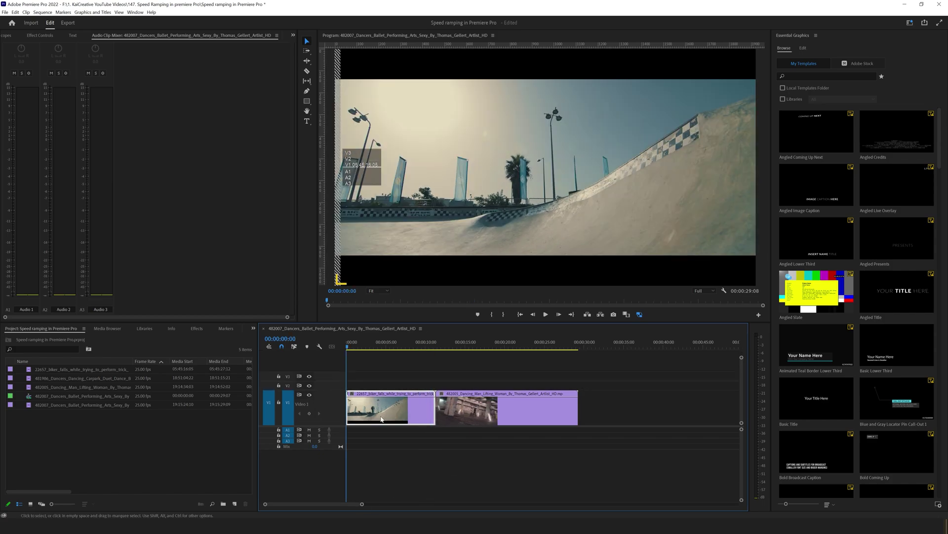
{"action": "left_click_drag", "start_coordinate": [362, 505], "coordinate": [307, 505]}
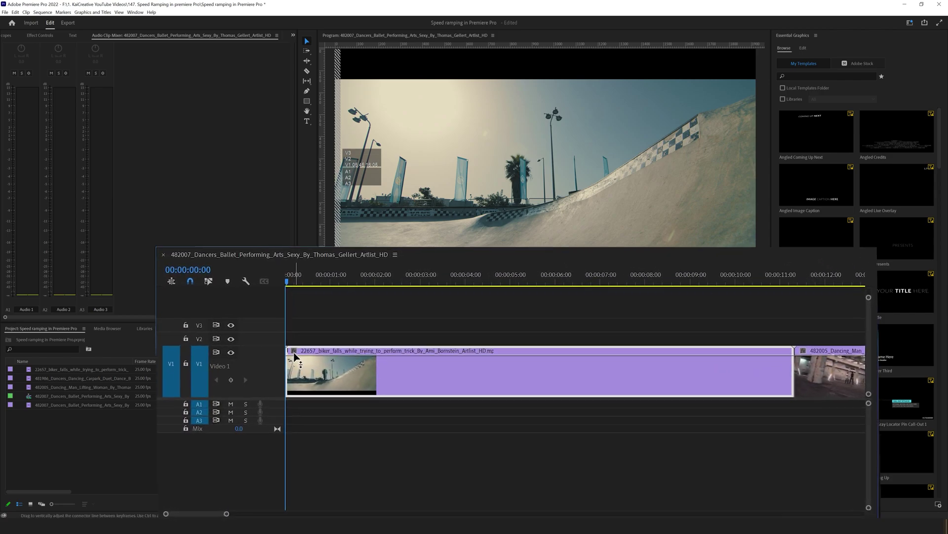
{"action": "left_click", "coordinate": [292, 349]}
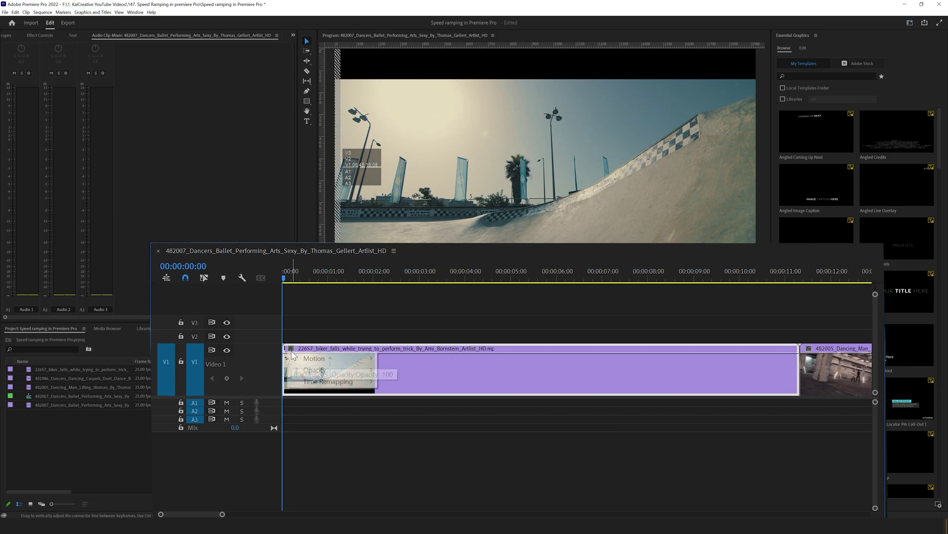
{"action": "mouse_move", "coordinate": [322, 382]}
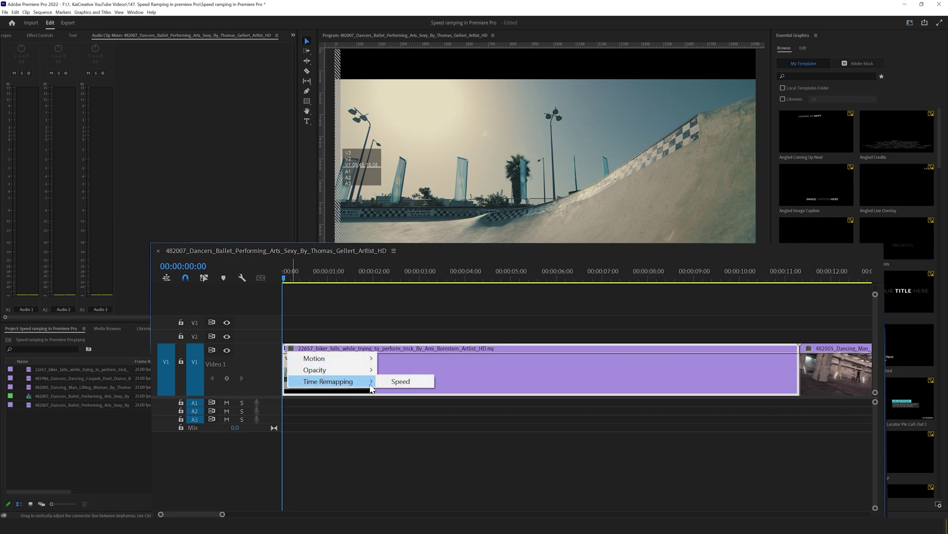
{"action": "left_click", "coordinate": [401, 382]}
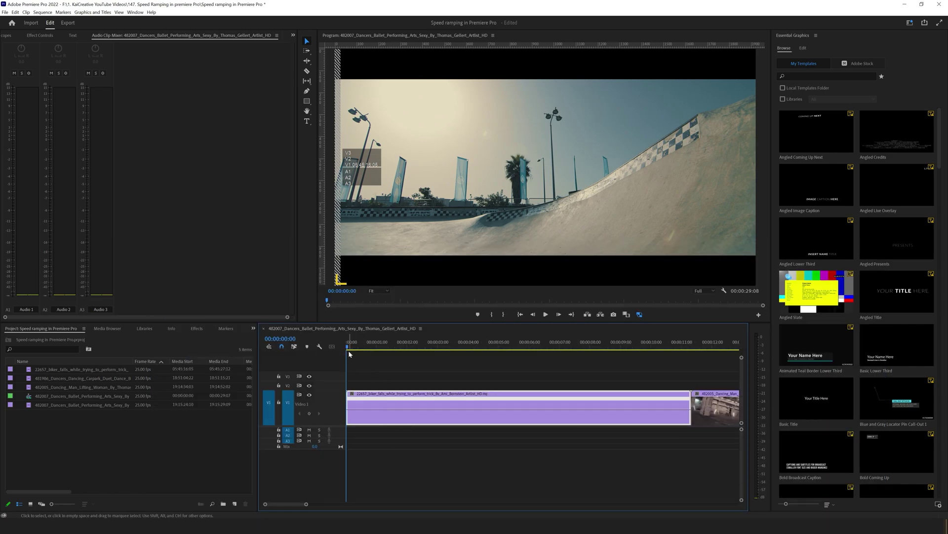
{"action": "left_click_drag", "start_coordinate": [349, 350], "coordinate": [447, 367]}
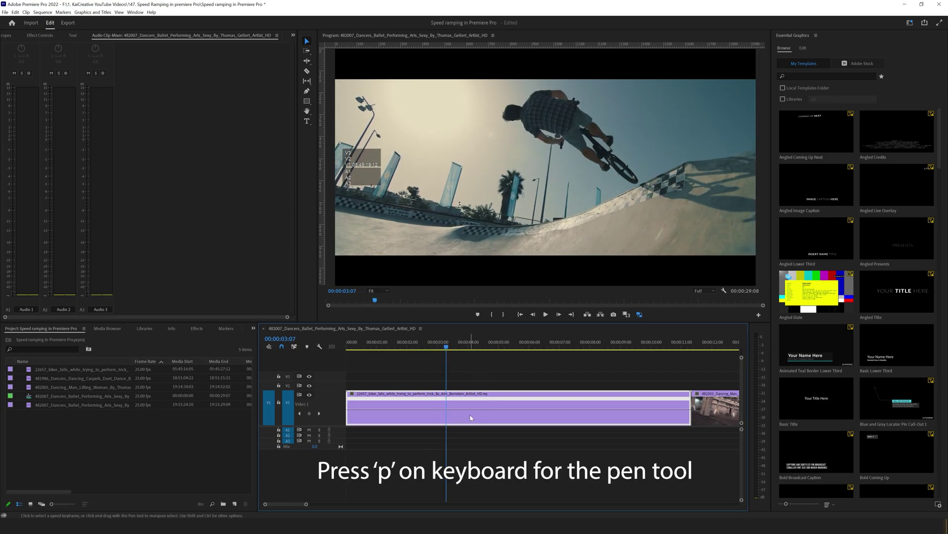
Add and split a speed keyframe near one second, raising the opening section to about 359%.
{"action": "key", "text": "p"}
{"action": "key", "text": "="}
{"action": "key", "text": "Left"}
{"action": "key", "text": "Left"}
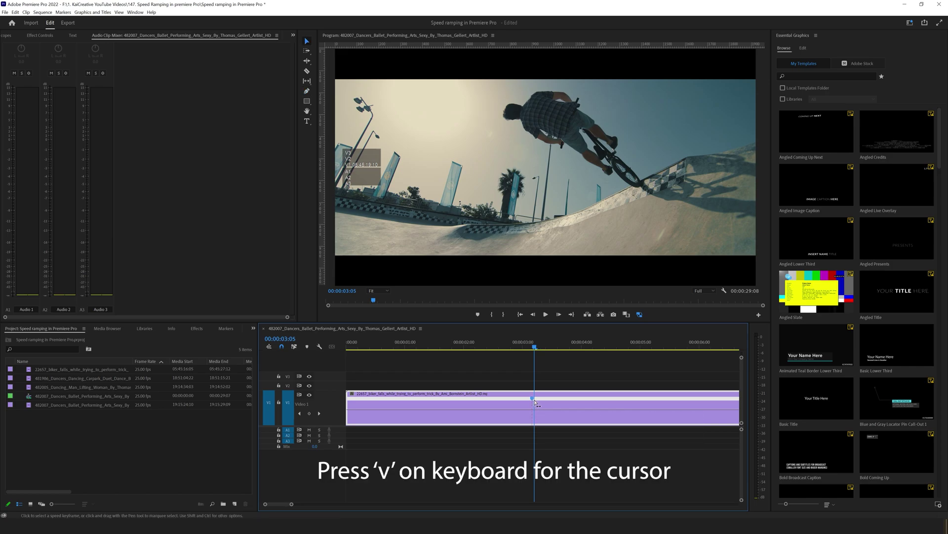
{"action": "left_click_drag", "start_coordinate": [535, 401], "coordinate": [557, 406]}
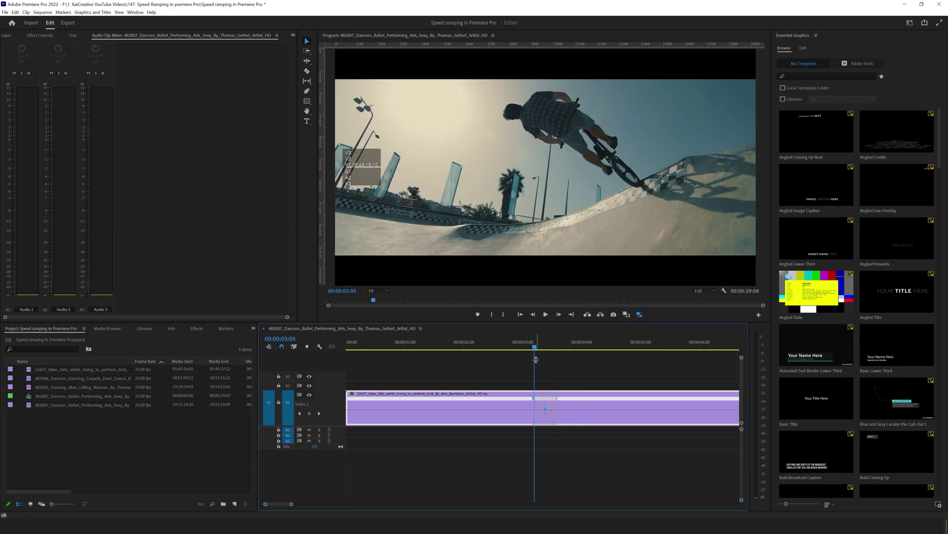
{"action": "left_click_drag", "start_coordinate": [534, 347], "coordinate": [539, 367]}
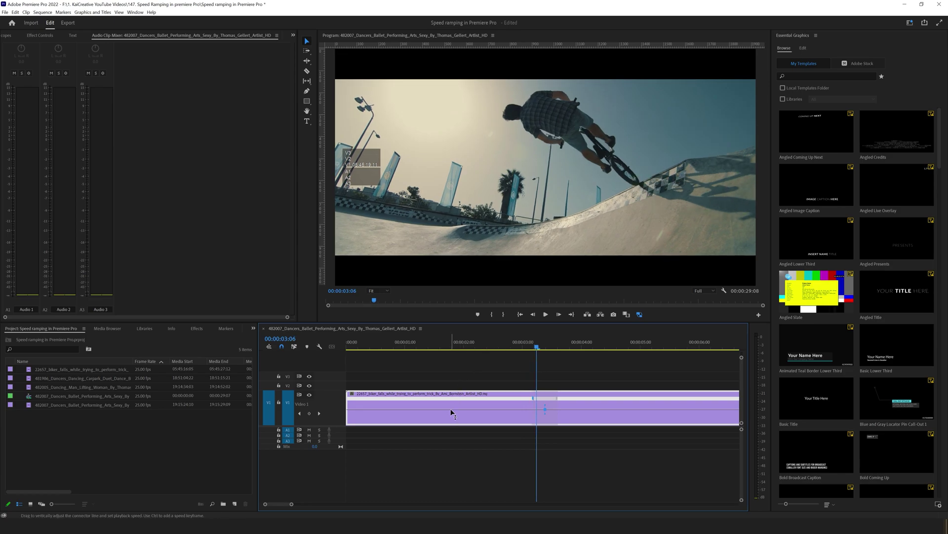
{"action": "left_click_drag", "start_coordinate": [451, 412], "coordinate": [451, 406]}
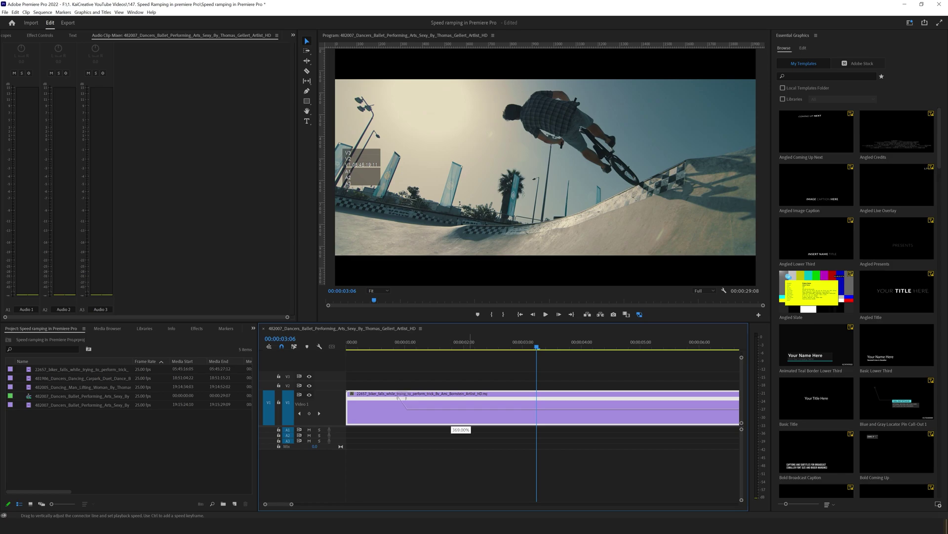
{"action": "left_click_drag", "start_coordinate": [459, 408], "coordinate": [459, 414]}
Play the speed-ramped bike clip from the start and stop near the speed change.
{"action": "key", "text": "Home"}
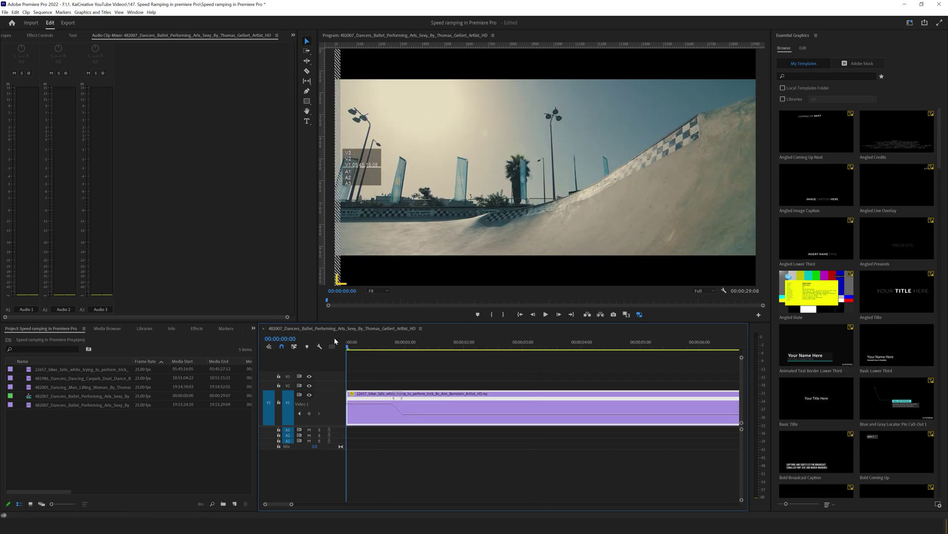
{"action": "key", "text": "space"}
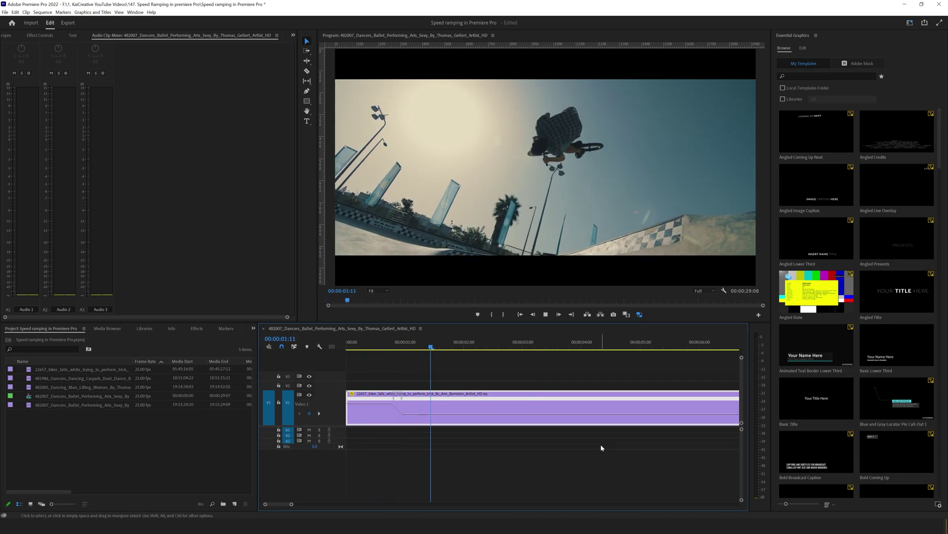
{"action": "key", "text": "Home"}
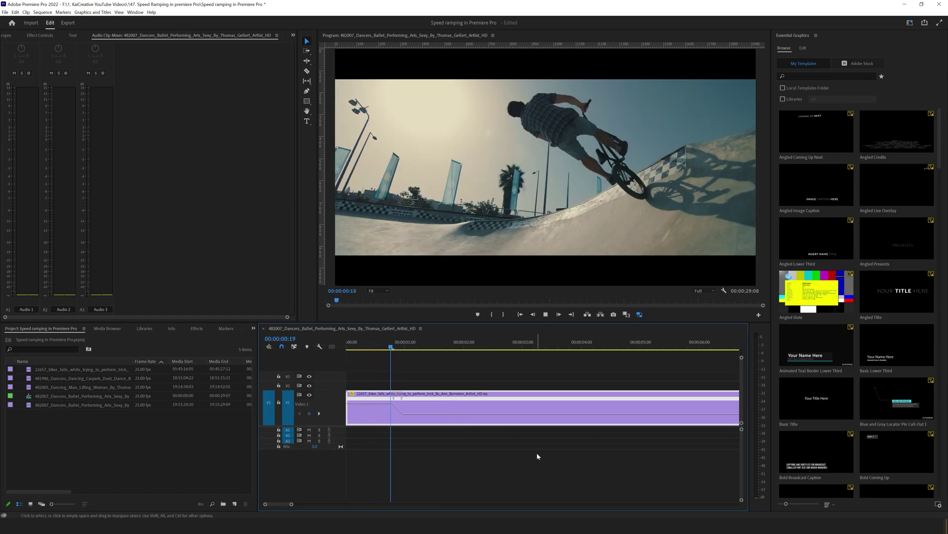
{"action": "key", "text": "Home"}
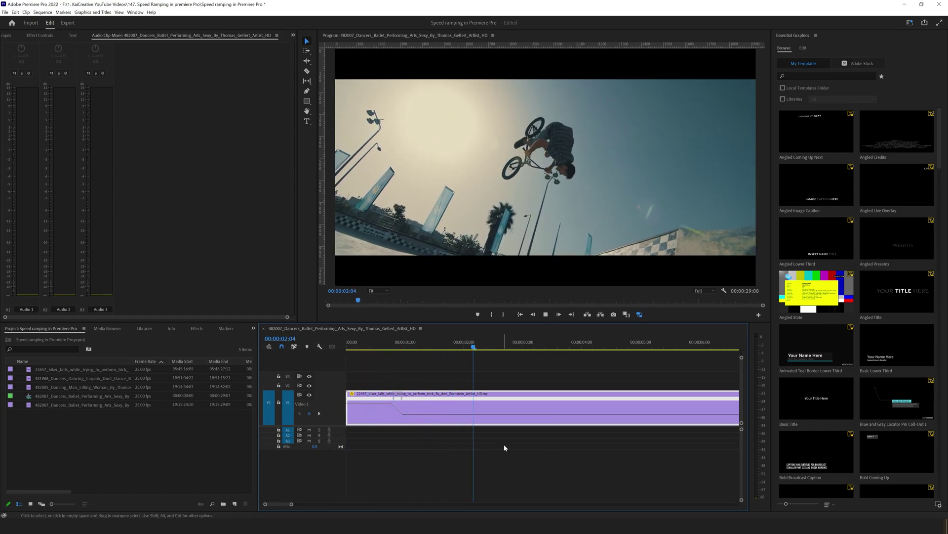
{"action": "left_click", "coordinate": [401, 345]}
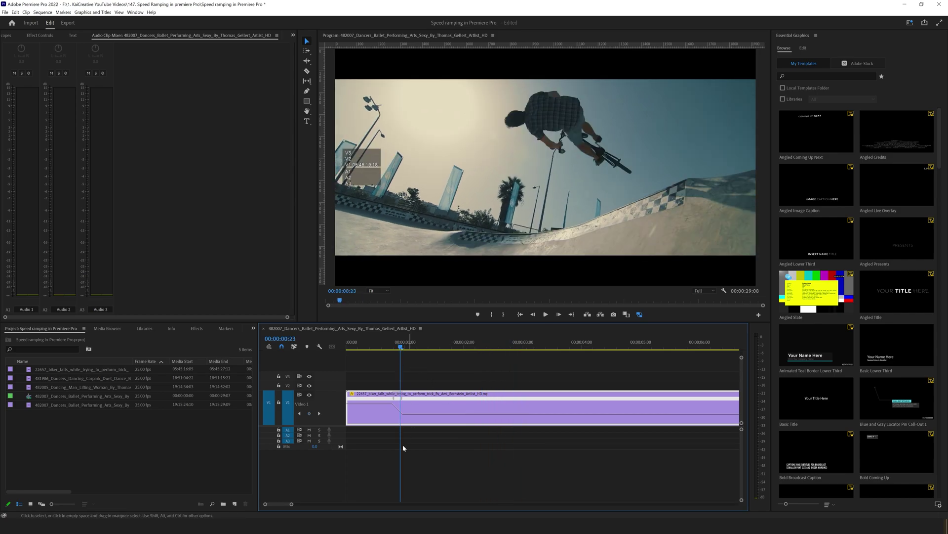
Drag the speed keyframe's Bezier handle into a smooth curve, then scrub and replay it.
{"action": "left_click_drag", "start_coordinate": [292, 505], "coordinate": [275, 504]}
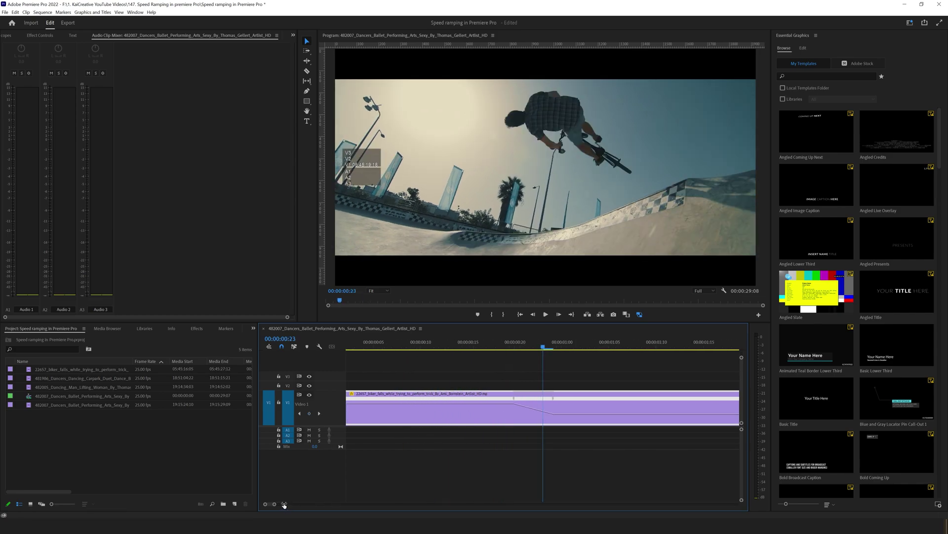
{"action": "left_click", "coordinate": [522, 379]}
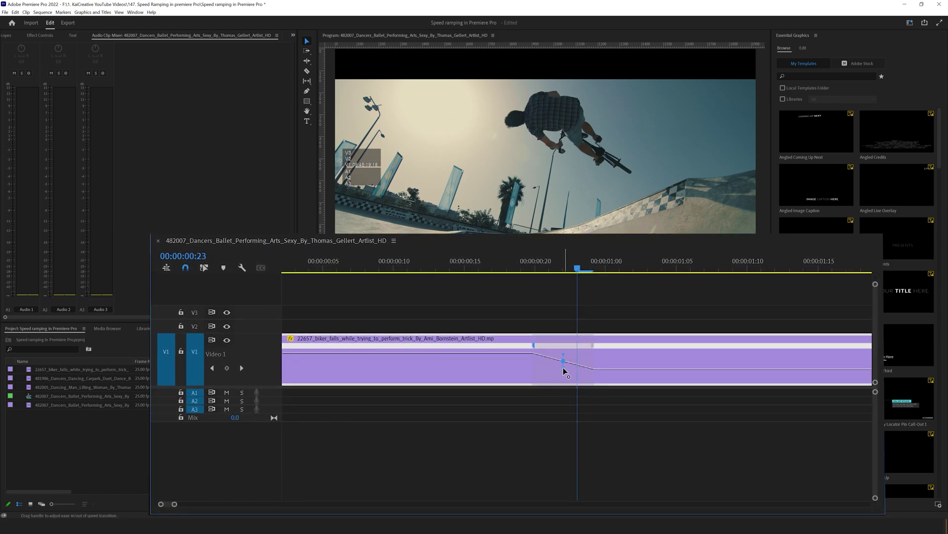
{"action": "left_click_drag", "start_coordinate": [565, 359], "coordinate": [552, 355]}
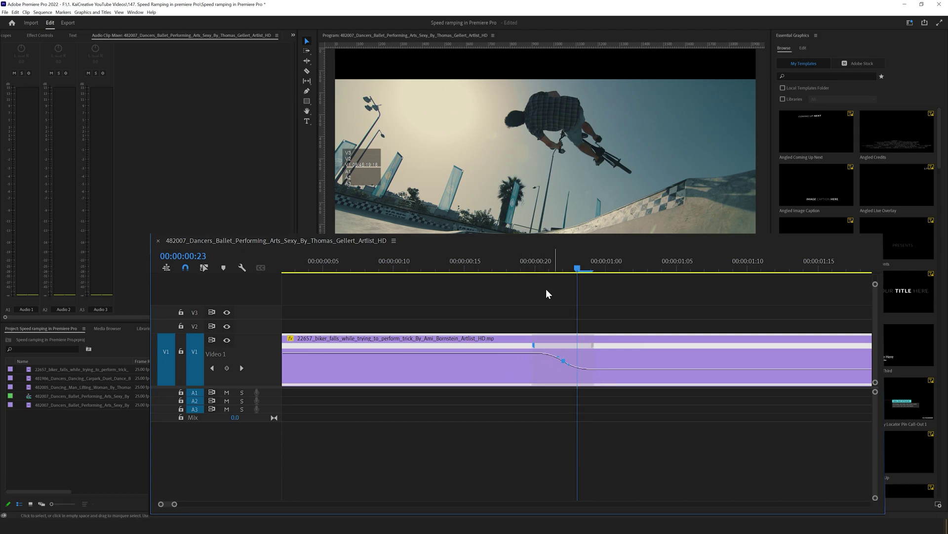
{"action": "left_click_drag", "start_coordinate": [519, 264], "coordinate": [605, 270]}
{"action": "key", "text": "space"}
{"action": "key", "text": "Home"}
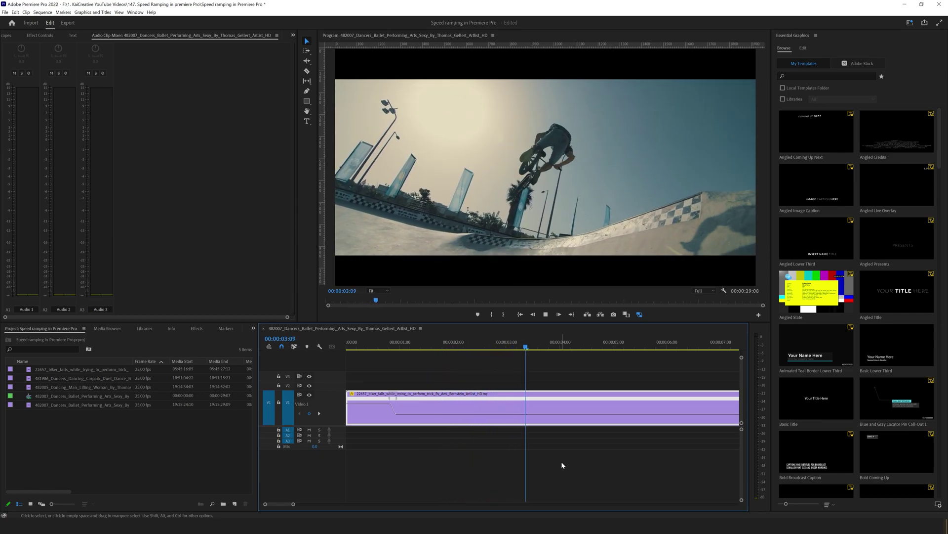
Add a split speed keyframe at 00:00:04:03 and speed the clip's ending up to 400%.
{"action": "key", "text": "space"}
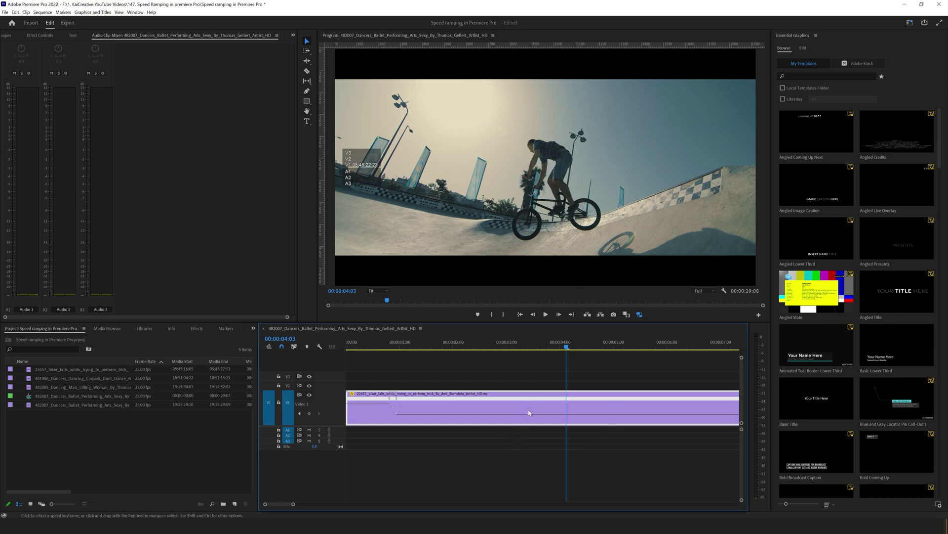
{"action": "key", "text": "p"}
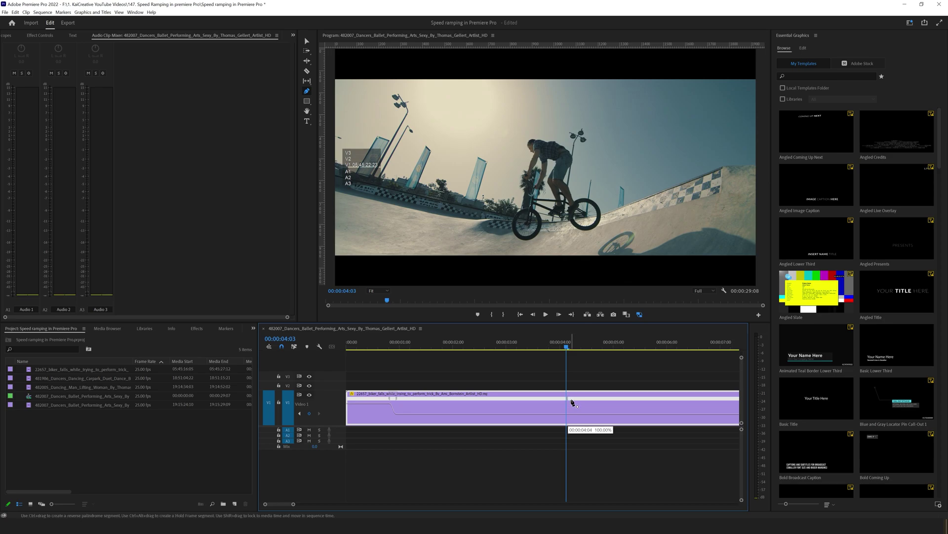
{"action": "left_click_drag", "start_coordinate": [572, 402], "coordinate": [598, 408]}
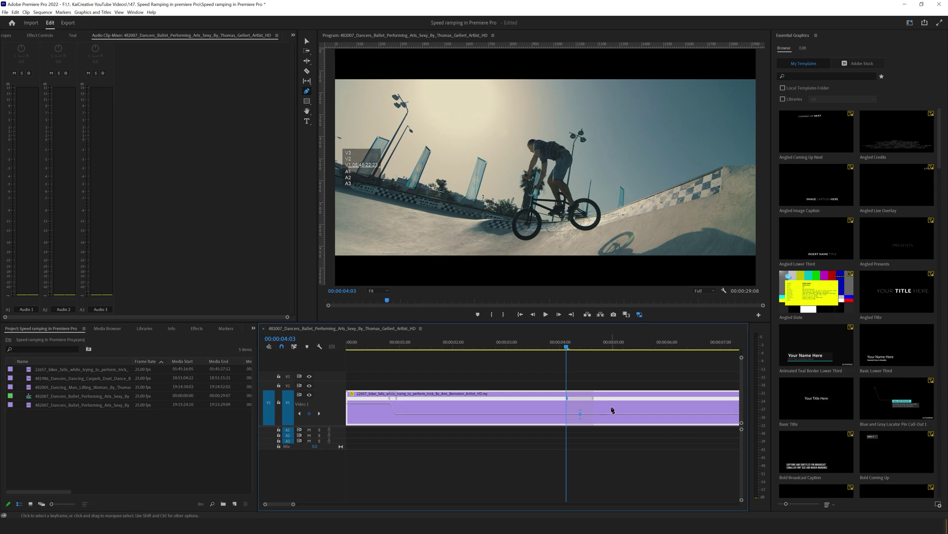
{"action": "key", "text": "v"}
{"action": "left_click_drag", "start_coordinate": [612, 415], "coordinate": [612, 410]}
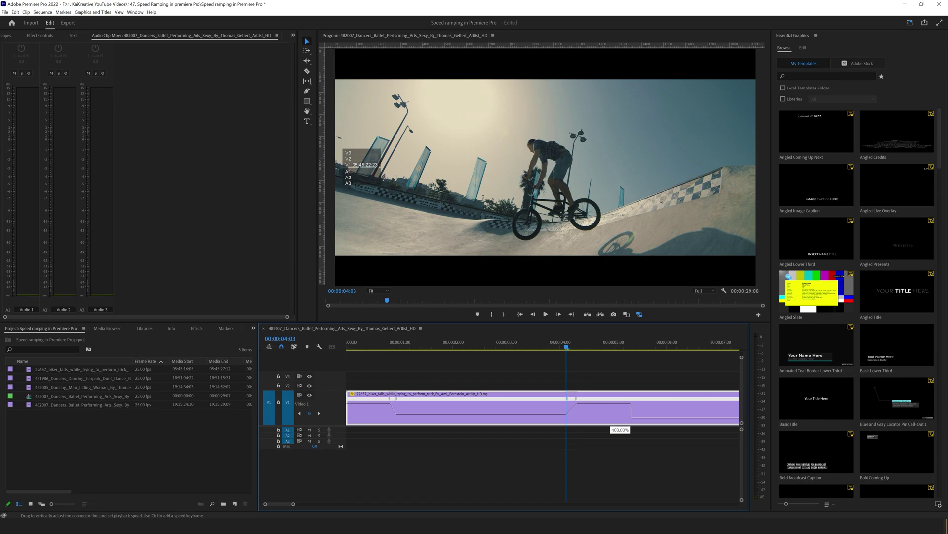
{"action": "left_click_drag", "start_coordinate": [610, 306], "coordinate": [611, 307]}
Spread the second speed keyframe apart and curve its Bezier handle into an eased ramp.
{"action": "key", "text": "space"}
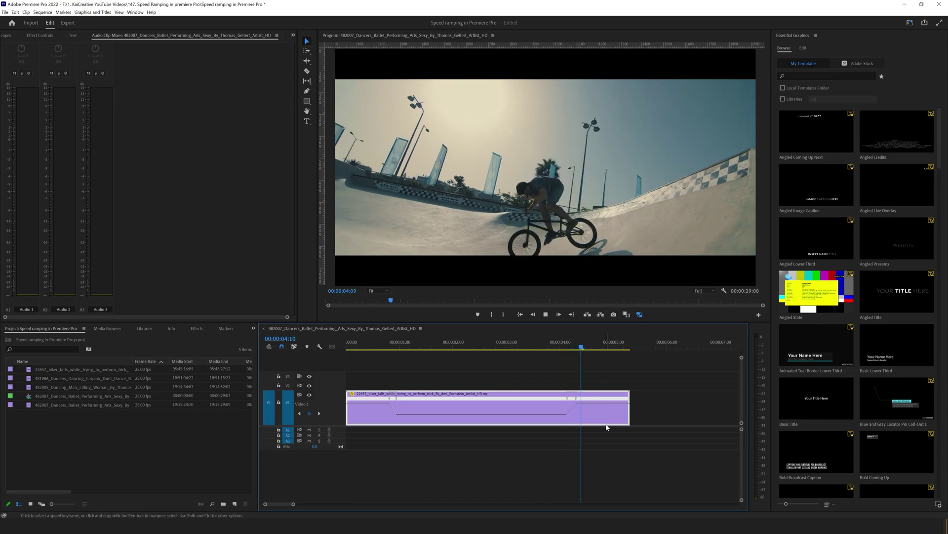
{"action": "key", "text": "space"}
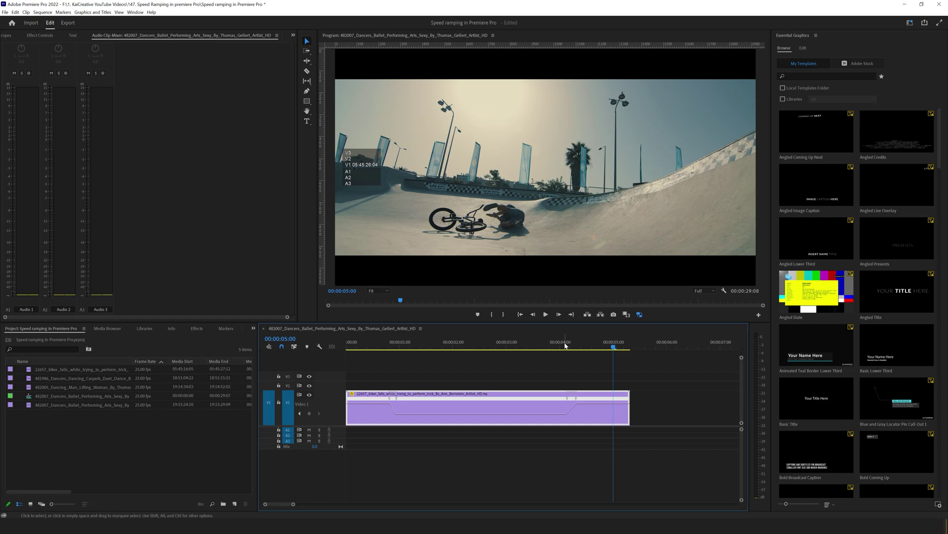
{"action": "left_click_drag", "start_coordinate": [592, 345], "coordinate": [564, 377]}
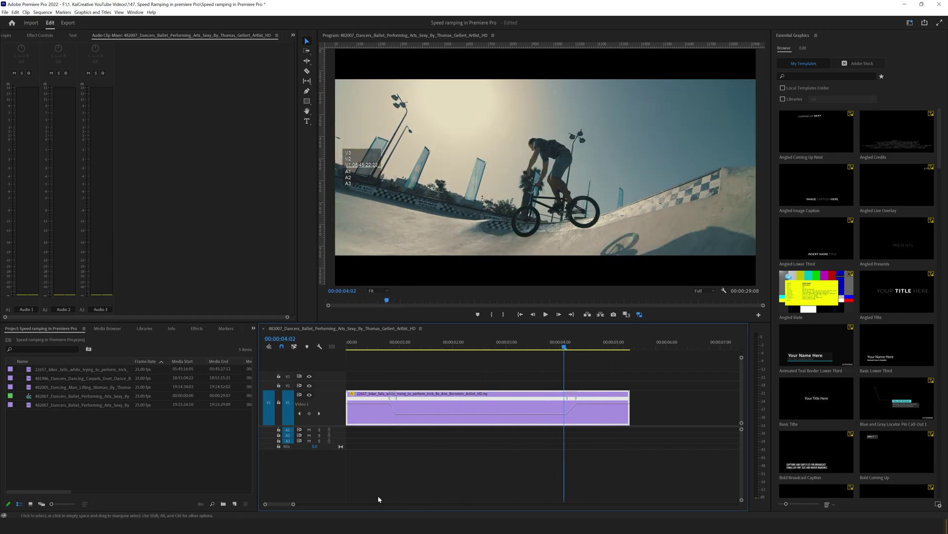
{"action": "left_click_drag", "start_coordinate": [290, 505], "coordinate": [279, 503]}
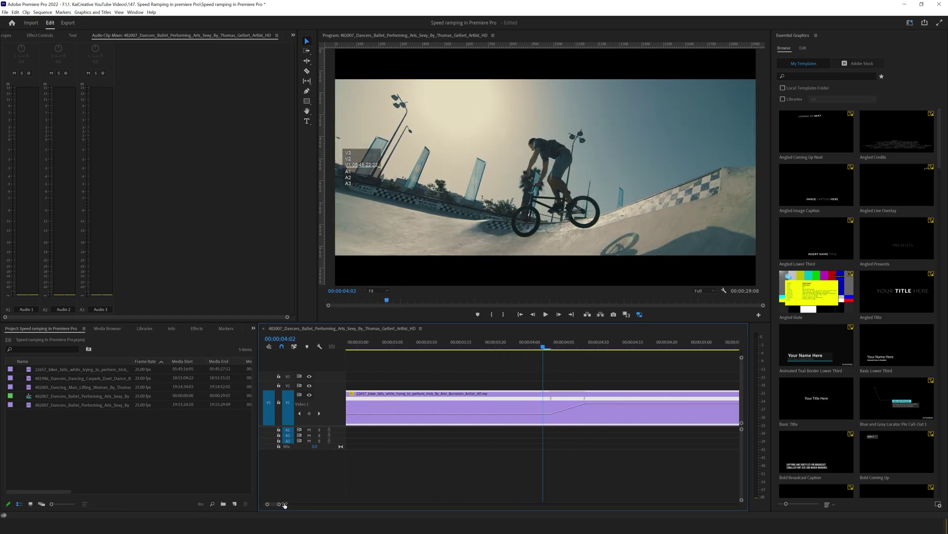
{"action": "left_click", "coordinate": [552, 400]}
{"action": "left_click_drag", "start_coordinate": [550, 398], "coordinate": [550, 402]}
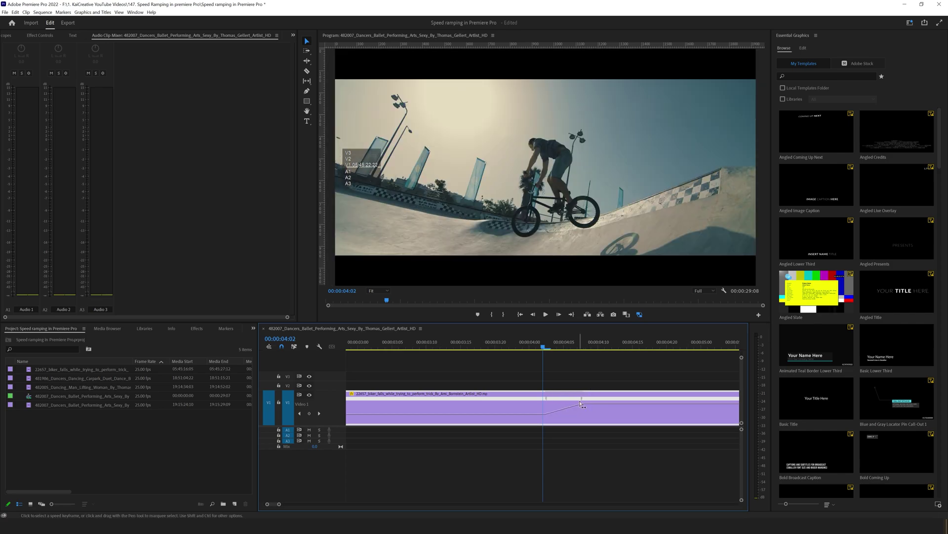
{"action": "left_click", "coordinate": [582, 401]}
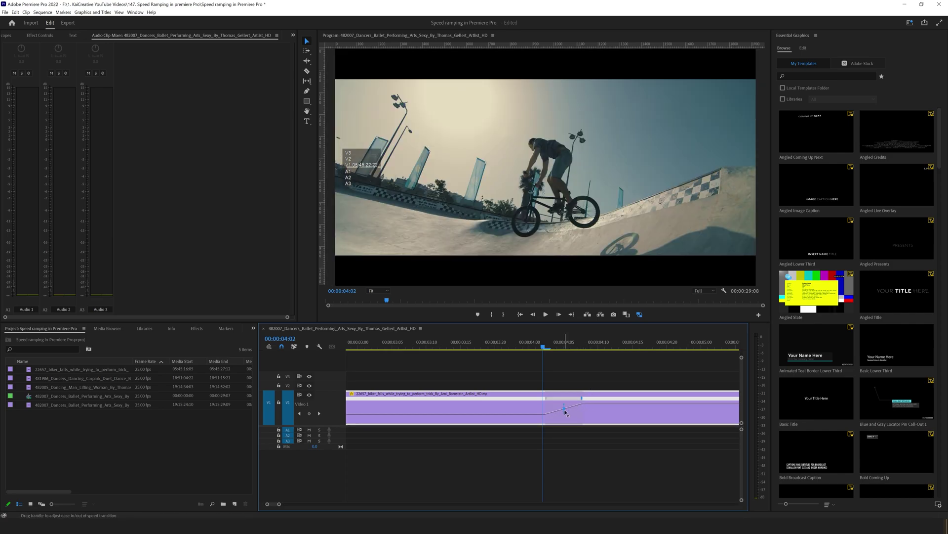
{"action": "left_click_drag", "start_coordinate": [565, 405], "coordinate": [586, 401]}
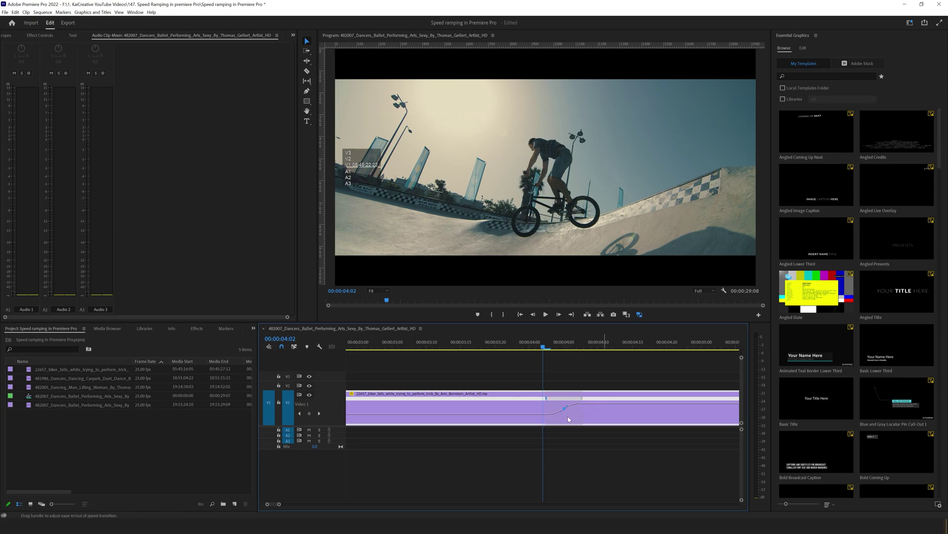
Fit the sequence in view and play the smoothed ramp from the beginning.
{"action": "key", "text": "space"}
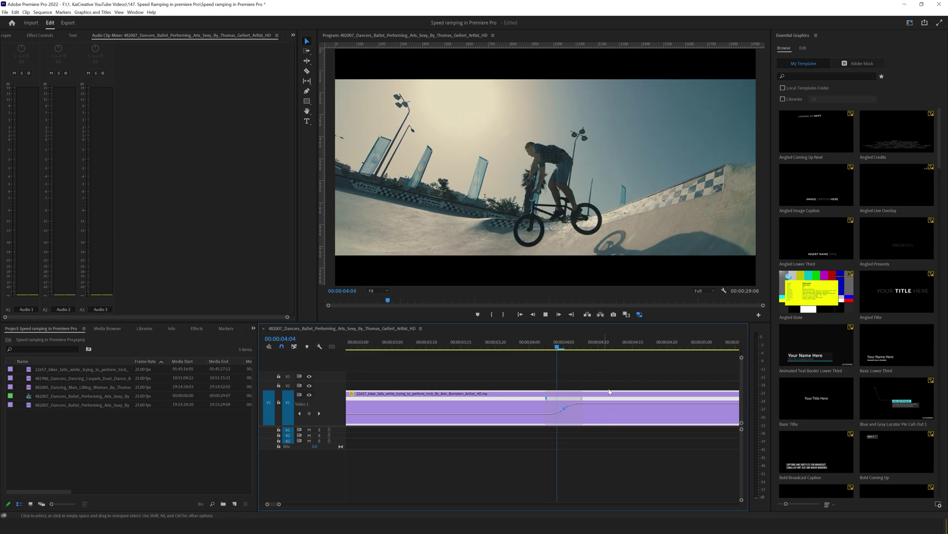
{"action": "key", "text": "backslash"}
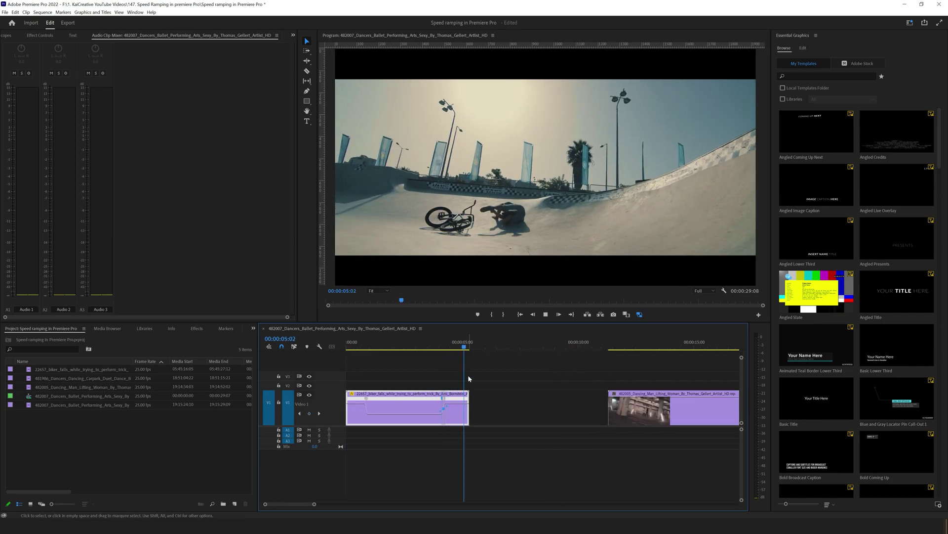
{"action": "key", "text": "Home"}
{"action": "key", "text": "space"}
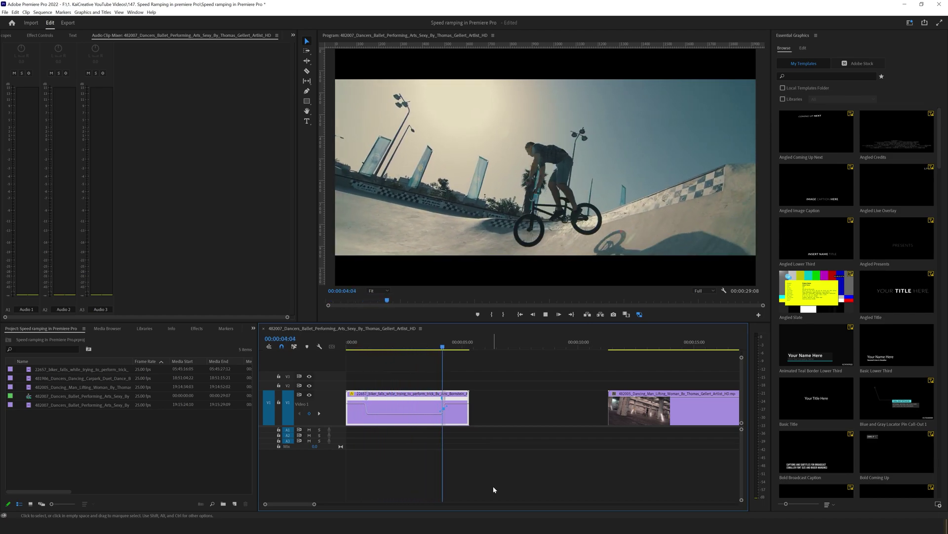
{"action": "key", "text": "space"}
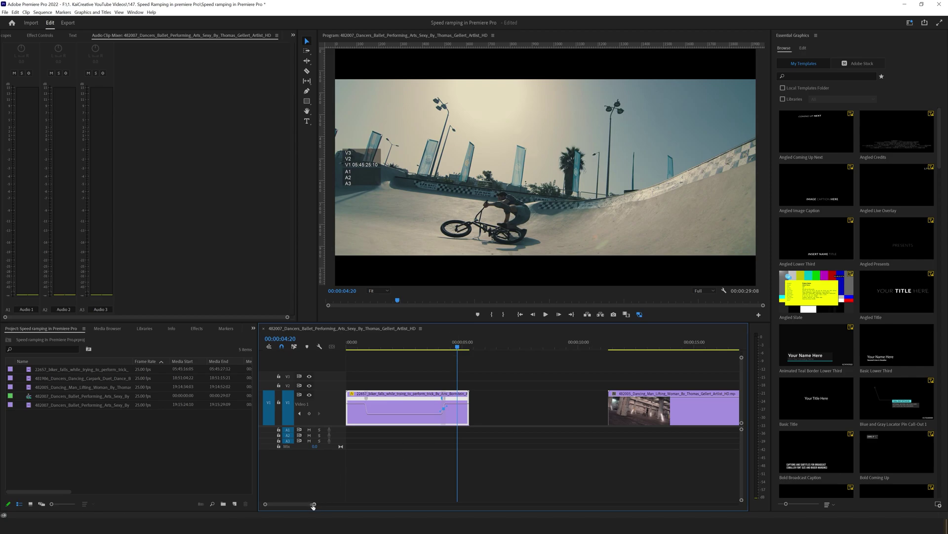
Widen the speed transition for a gentler ramp and preview it around 00:00:04:07.
{"action": "left_click_drag", "start_coordinate": [314, 505], "coordinate": [281, 505]}
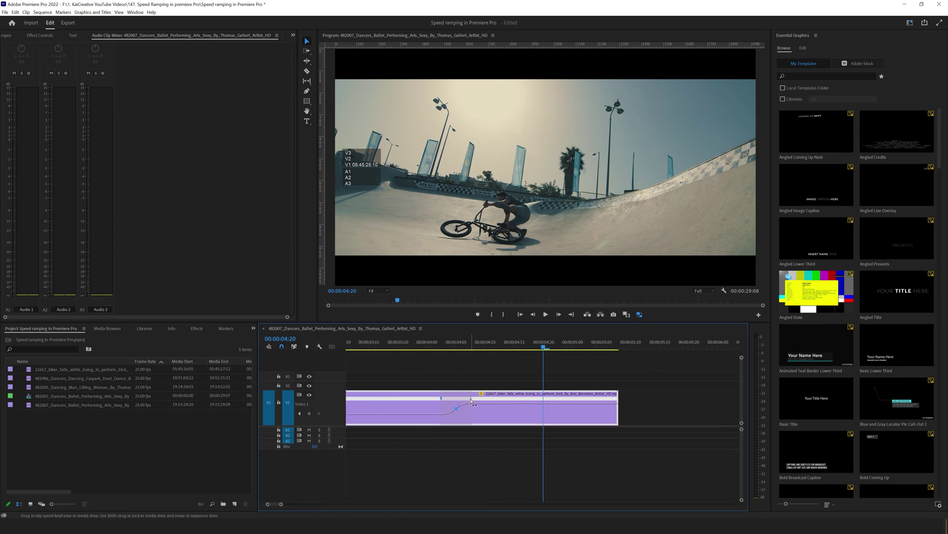
{"action": "left_click_drag", "start_coordinate": [471, 401], "coordinate": [481, 401]}
{"action": "left_click", "coordinate": [427, 348]}
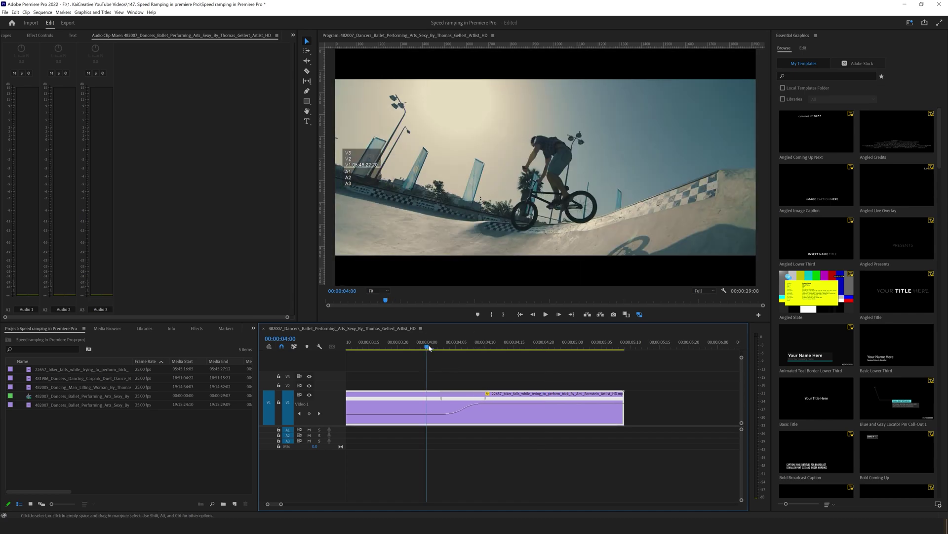
{"action": "key", "text": "space"}
{"action": "left_click", "coordinate": [469, 345]}
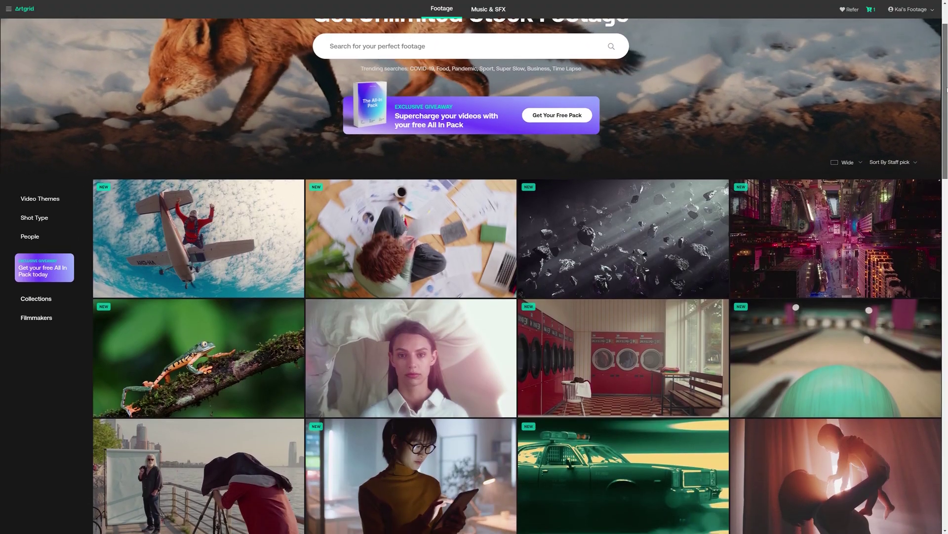
Browse Artgrid's footage categories and open a stock clip's preview page.
{"action": "left_click_drag", "start_coordinate": [947, 90], "coordinate": [947, 156]}
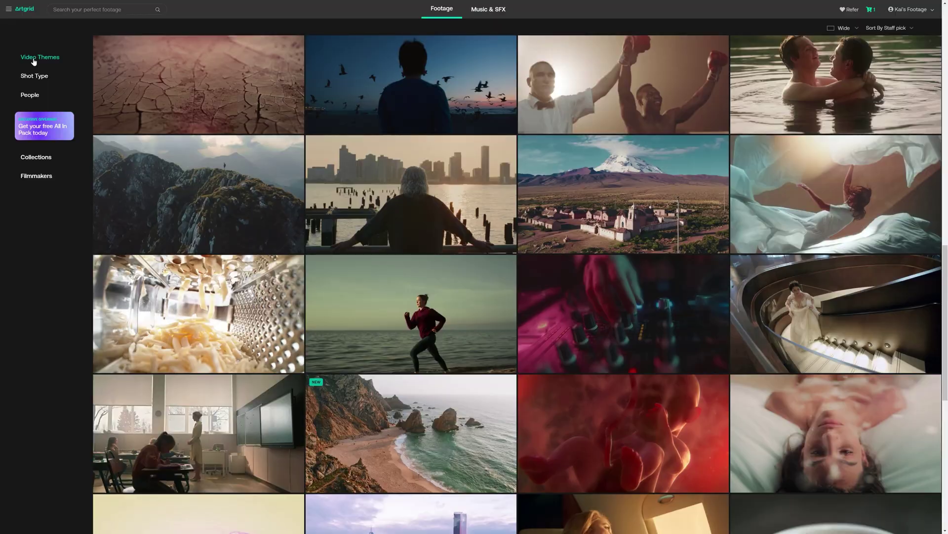
{"action": "left_click", "coordinate": [33, 60]}
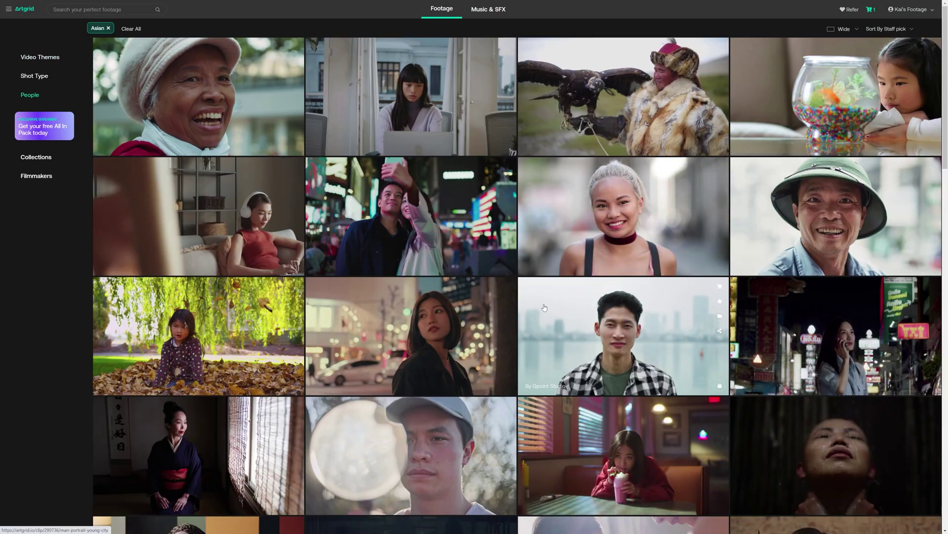
{"action": "left_click", "coordinate": [774, 234]}
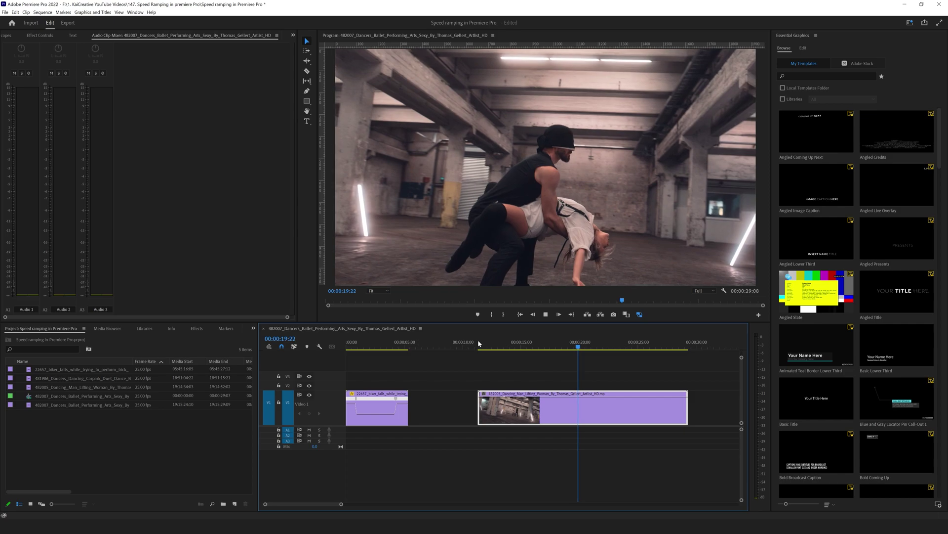
Scrub and play through the dancing-couple clip to preview it.
{"action": "left_click_drag", "start_coordinate": [577, 346], "coordinate": [618, 348]}
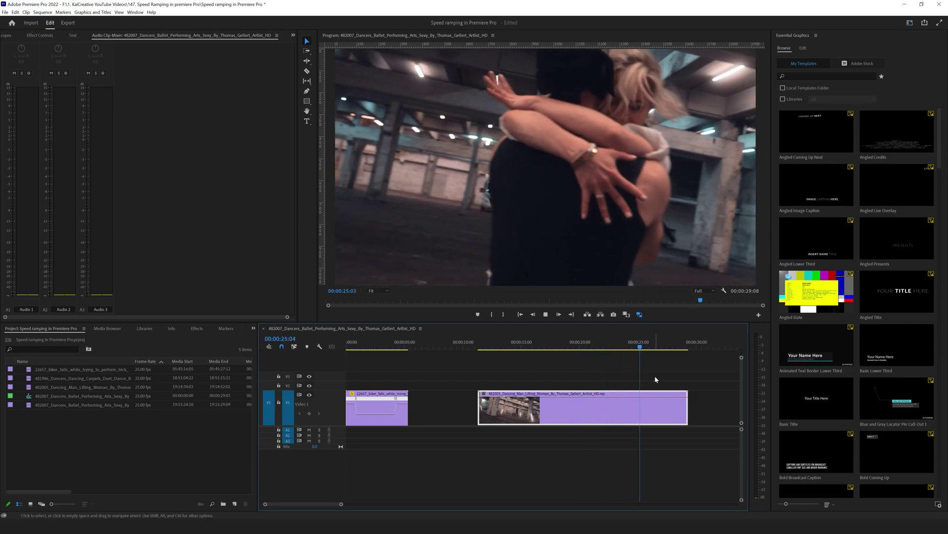
{"action": "left_click", "coordinate": [501, 344]}
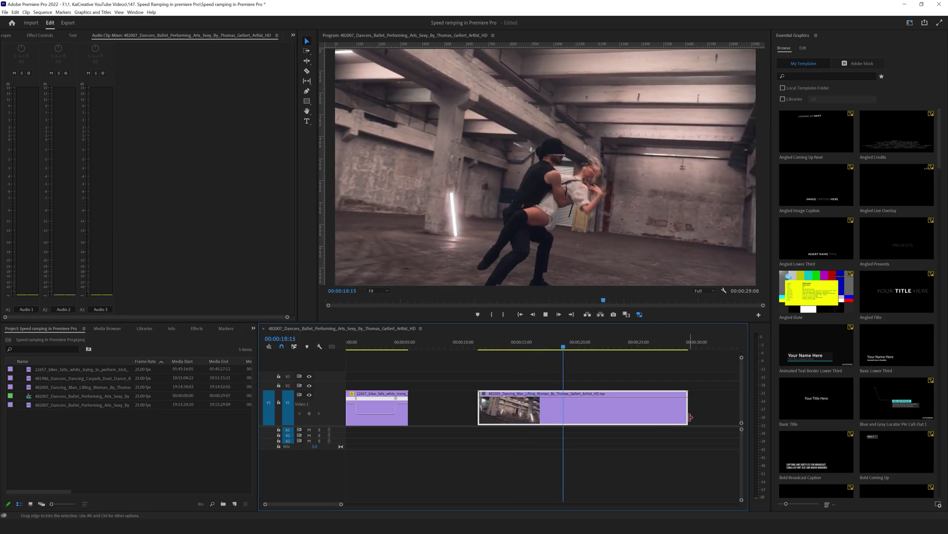
{"action": "left_click", "coordinate": [477, 344]}
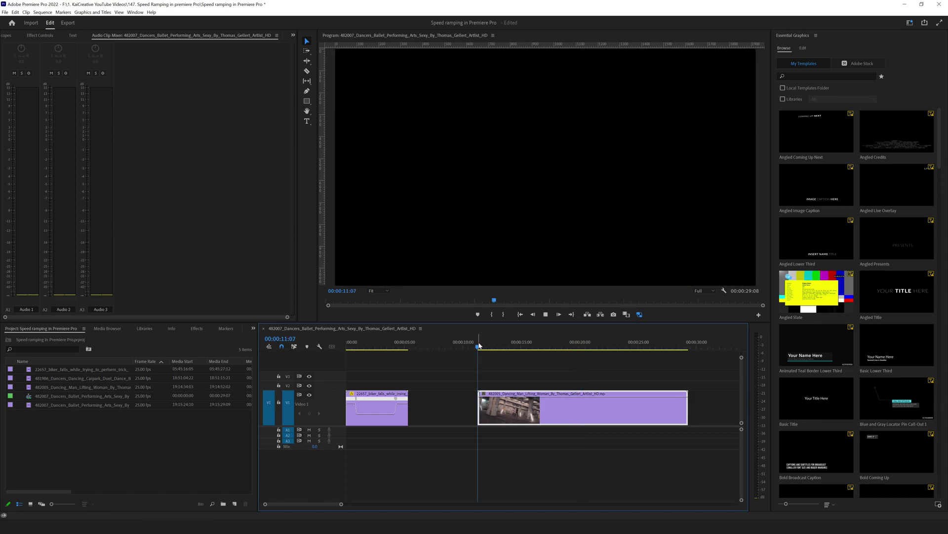
{"action": "key", "text": "space"}
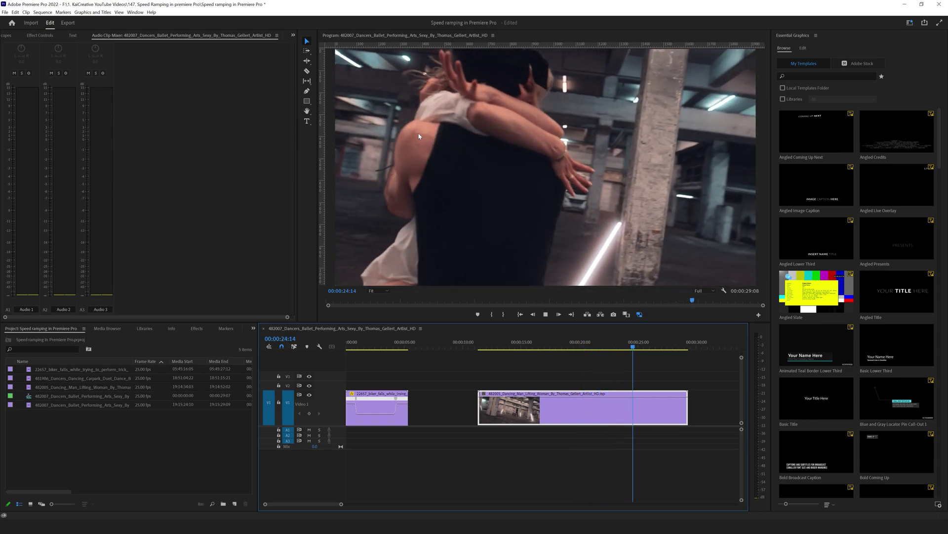
{"action": "key", "text": "space"}
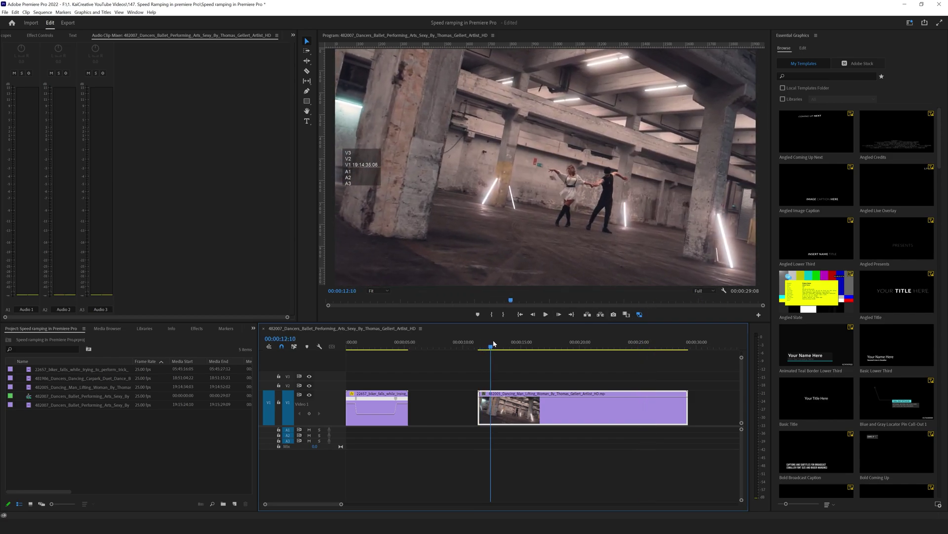
Stop the playhead at 00:00:13:14, zoom the timeline in, and switch to the Pen tool.
{"action": "left_click", "coordinate": [494, 344]}
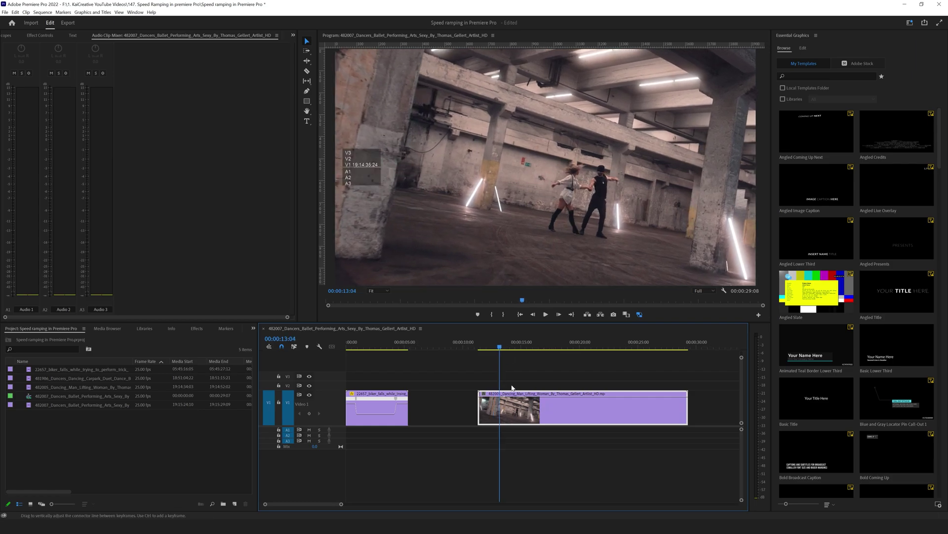
{"action": "left_click", "coordinate": [482, 346]}
{"action": "key", "text": "space"}
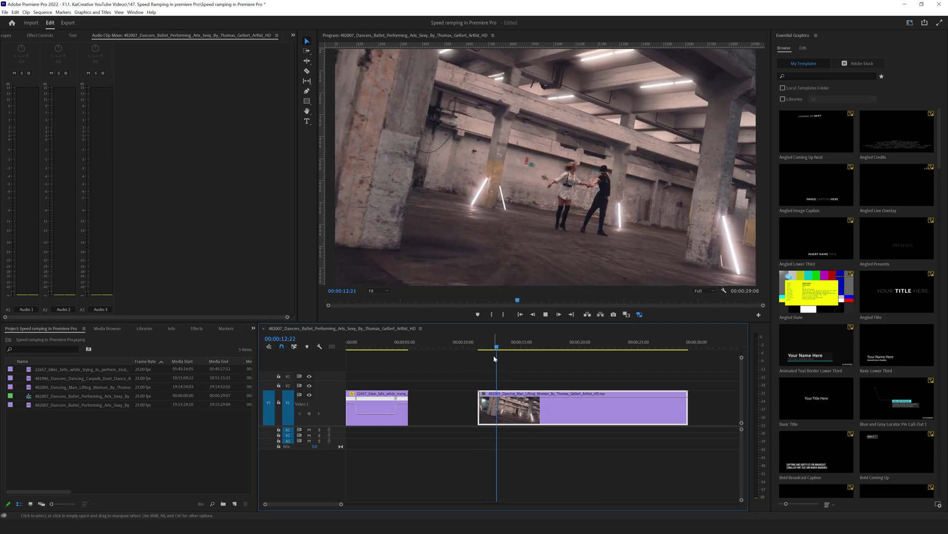
{"action": "key", "text": "space"}
{"action": "key", "text": "p"}
{"action": "key", "text": "equal"}
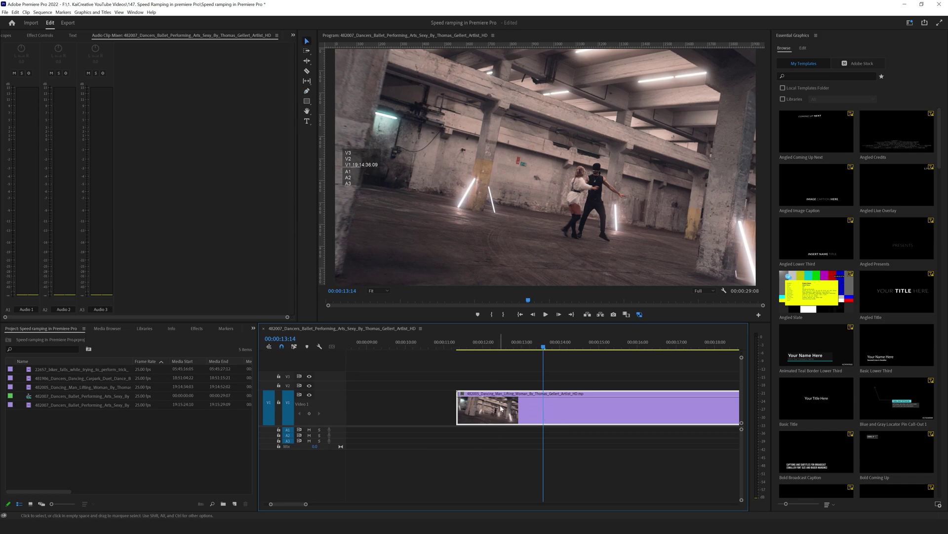
Show the dance clip's speed line, split a keyframe at 00:00:13:14, and raise the speed after it.
{"action": "right_click", "coordinate": [463, 394]}
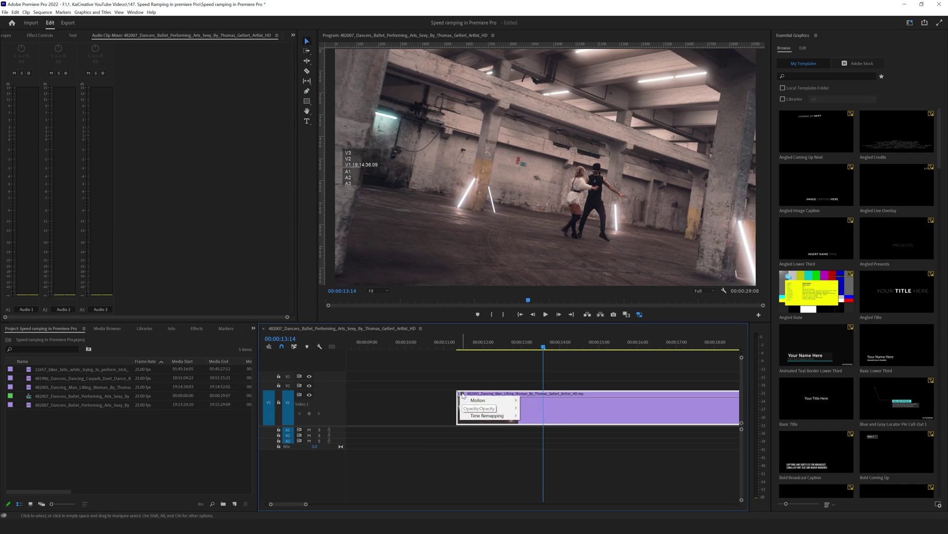
{"action": "left_click", "coordinate": [550, 420]}
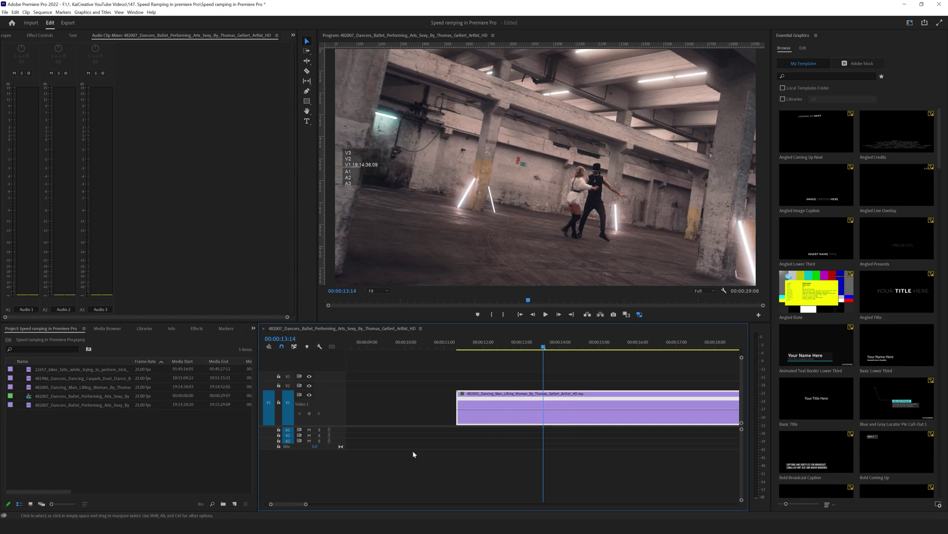
{"action": "key", "text": "p"}
{"action": "left_click", "coordinate": [542, 410]}
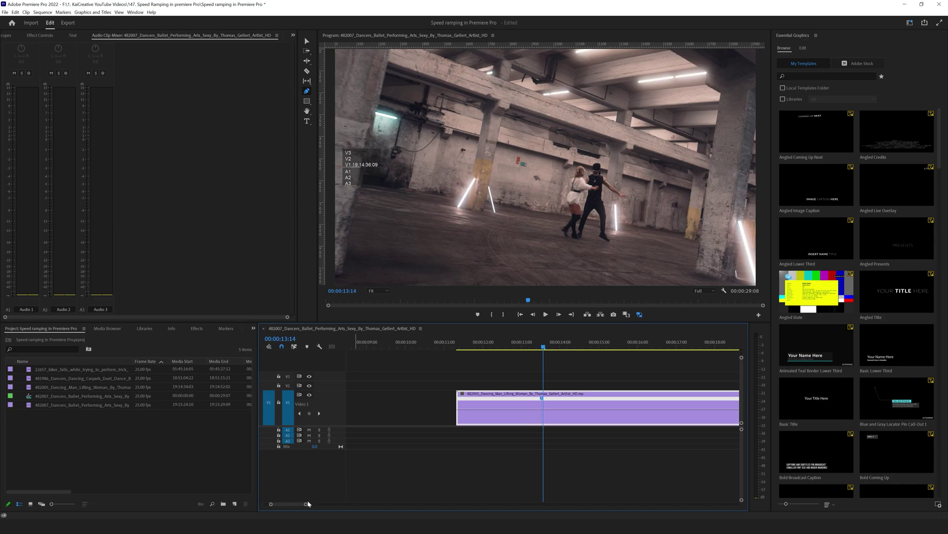
{"action": "key", "text": "equal"}
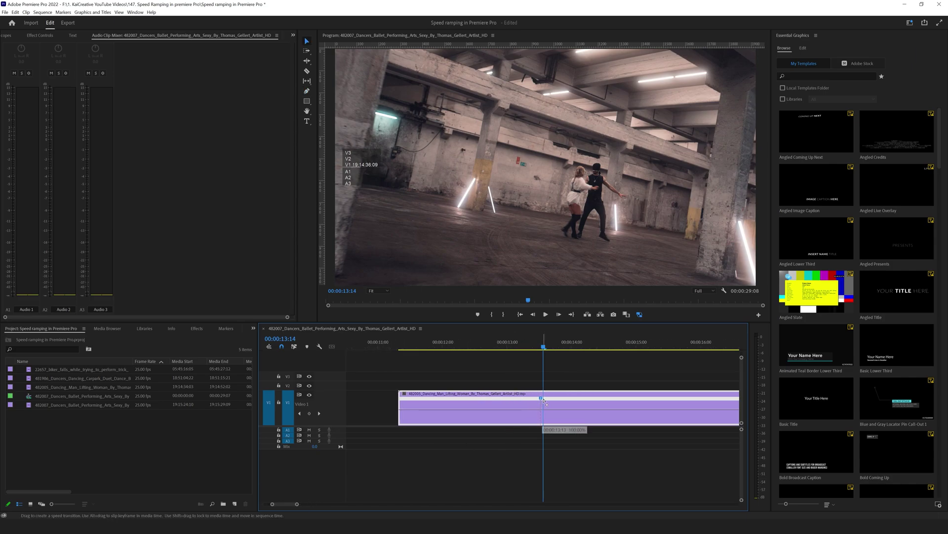
{"action": "left_click_drag", "start_coordinate": [544, 400], "coordinate": [570, 400]}
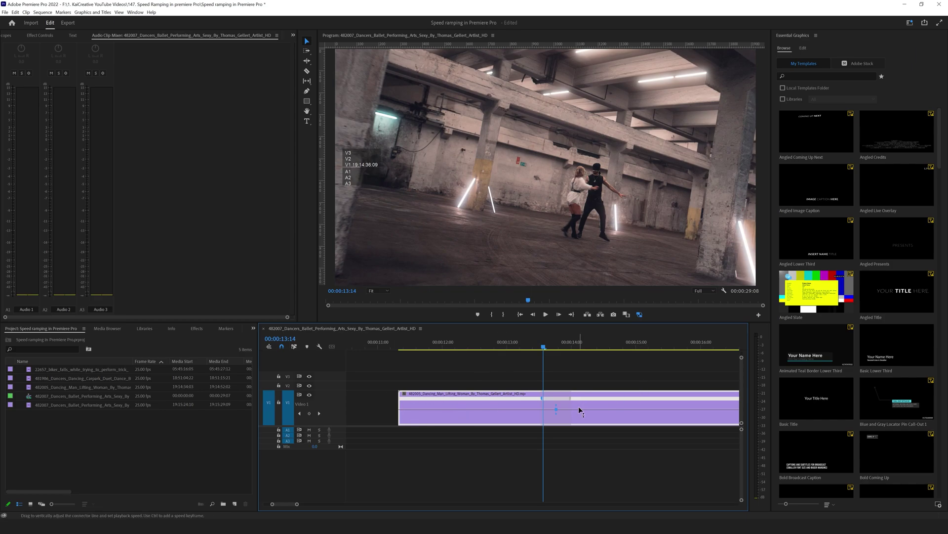
{"action": "left_click_drag", "start_coordinate": [579, 409], "coordinate": [579, 397]}
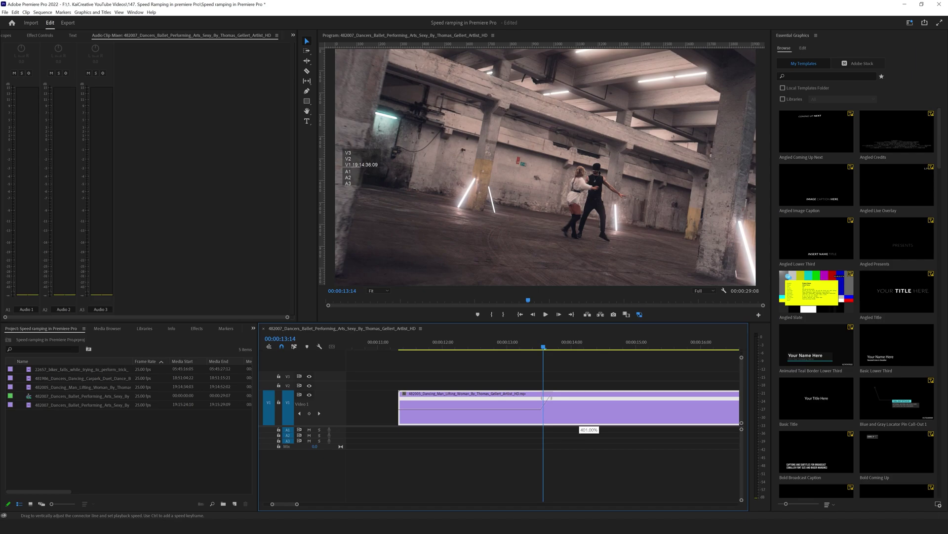
Review the ramp, push the following speed higher, and widen the transition for a gentler change.
{"action": "key", "text": "space"}
{"action": "key", "text": "space"}
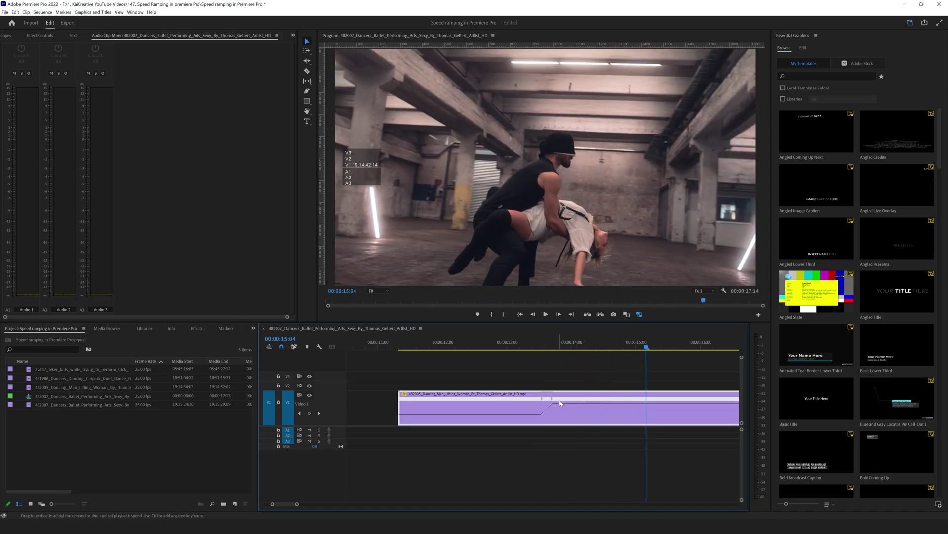
{"action": "left_click", "coordinate": [554, 344]}
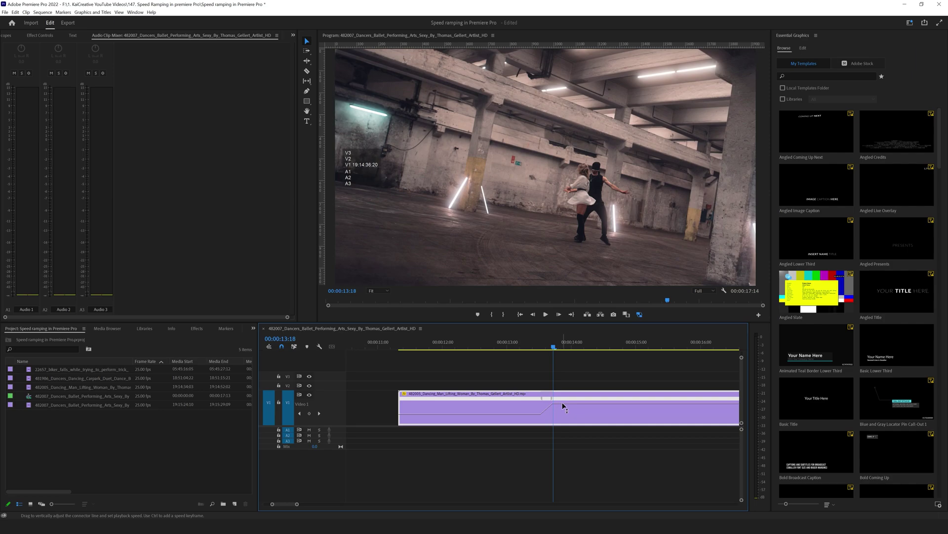
{"action": "left_click_drag", "start_coordinate": [563, 406], "coordinate": [563, 406]}
{"action": "key", "text": "space"}
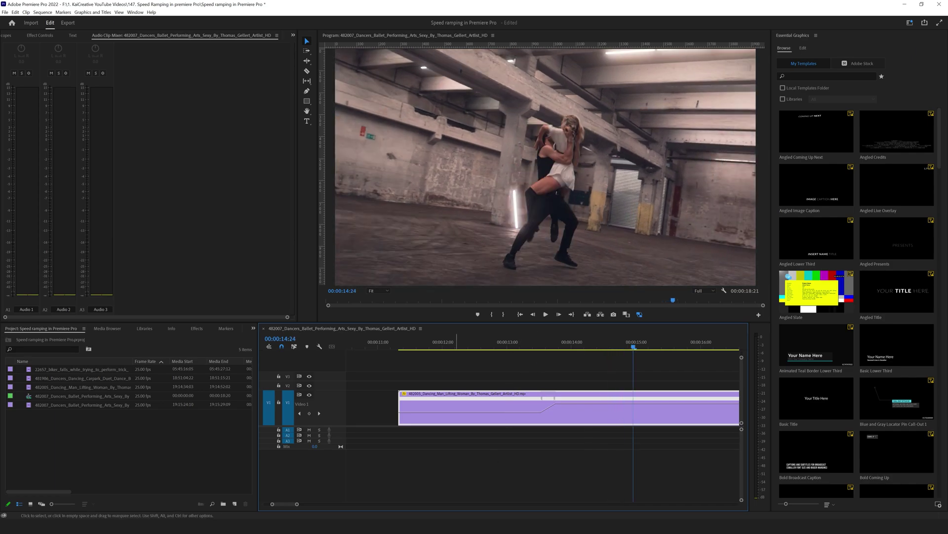
{"action": "left_click_drag", "start_coordinate": [295, 504], "coordinate": [289, 505]}
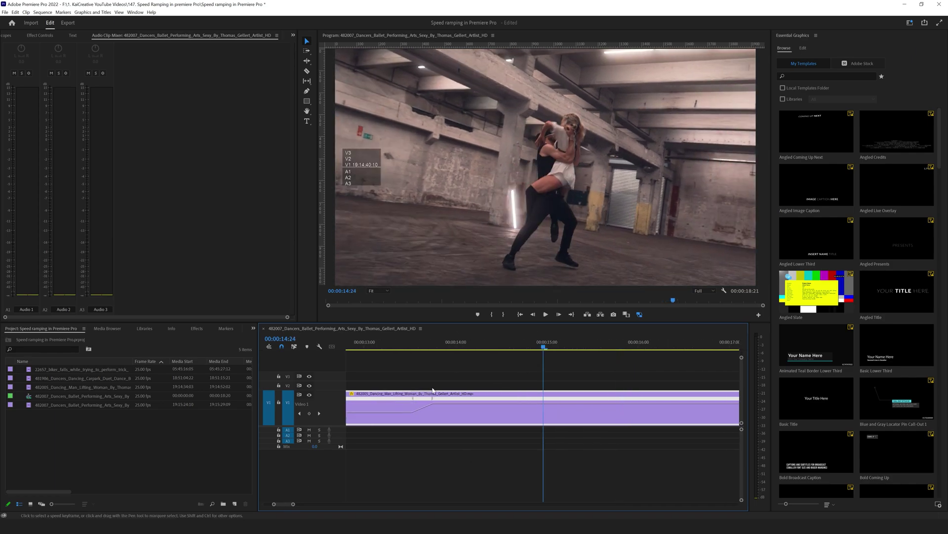
{"action": "left_click_drag", "start_coordinate": [431, 402], "coordinate": [449, 401]}
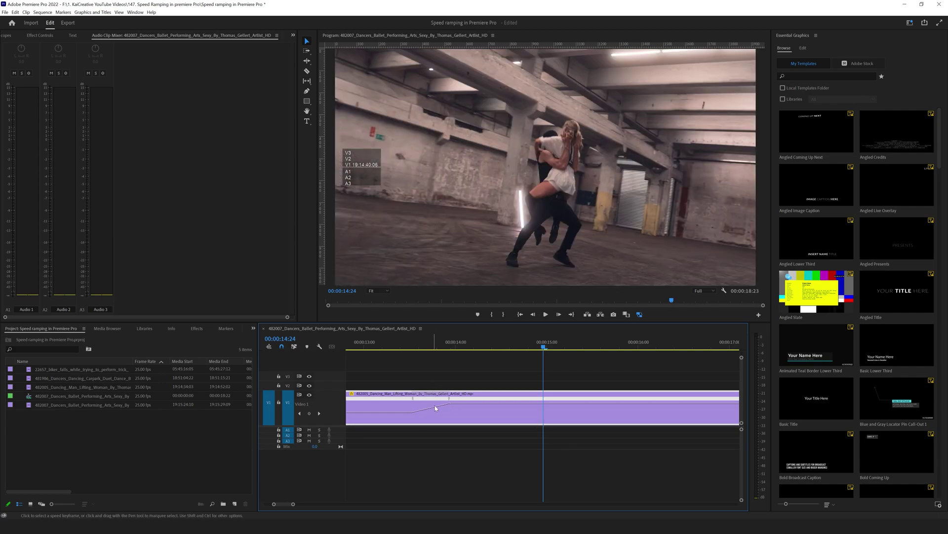
Select the speed-up ramp to ease it and play through to the 15:15 slowdown point.
{"action": "left_click", "coordinate": [438, 410]}
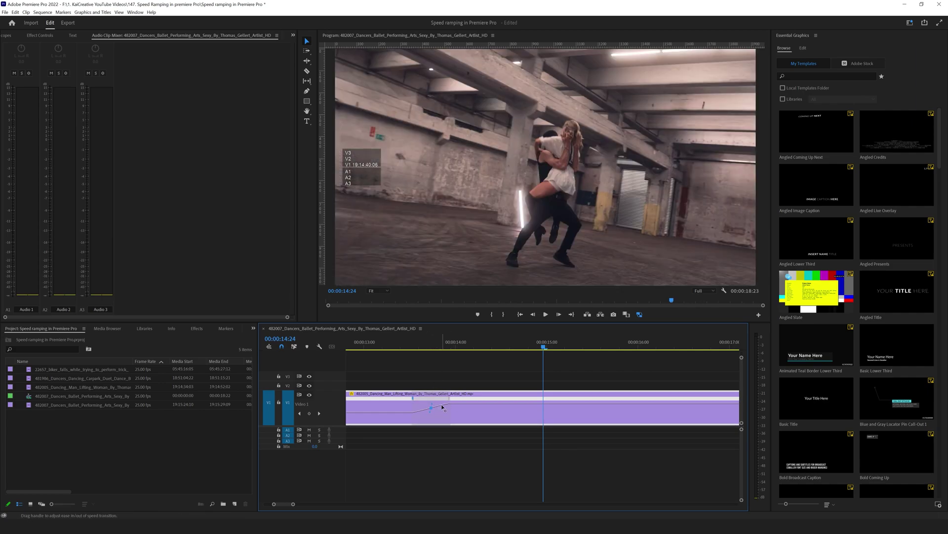
{"action": "key", "text": "shift+k"}
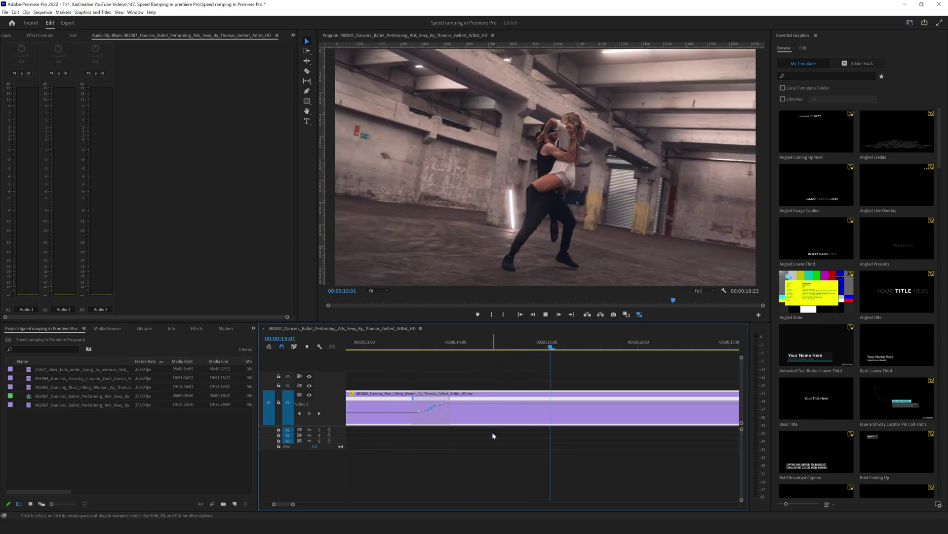
{"action": "key", "text": "space"}
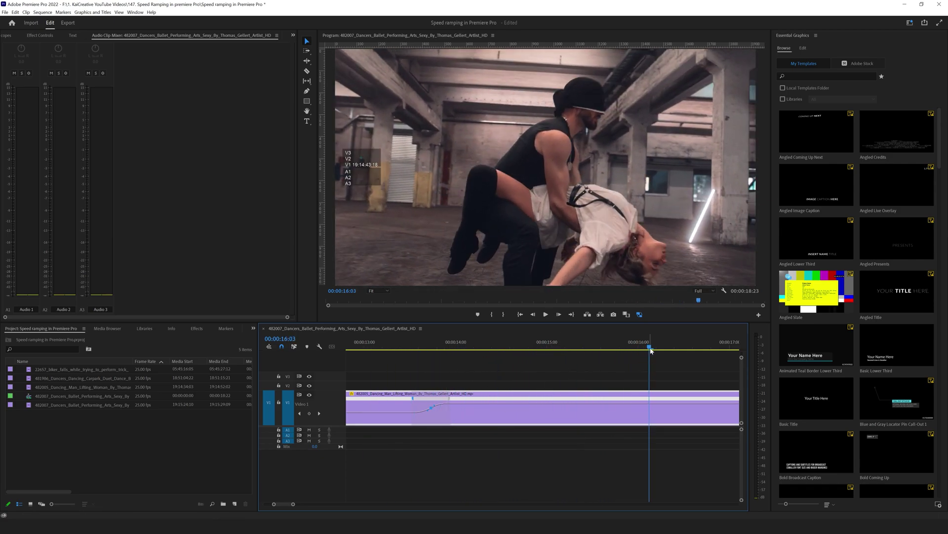
{"action": "key", "text": "minus"}
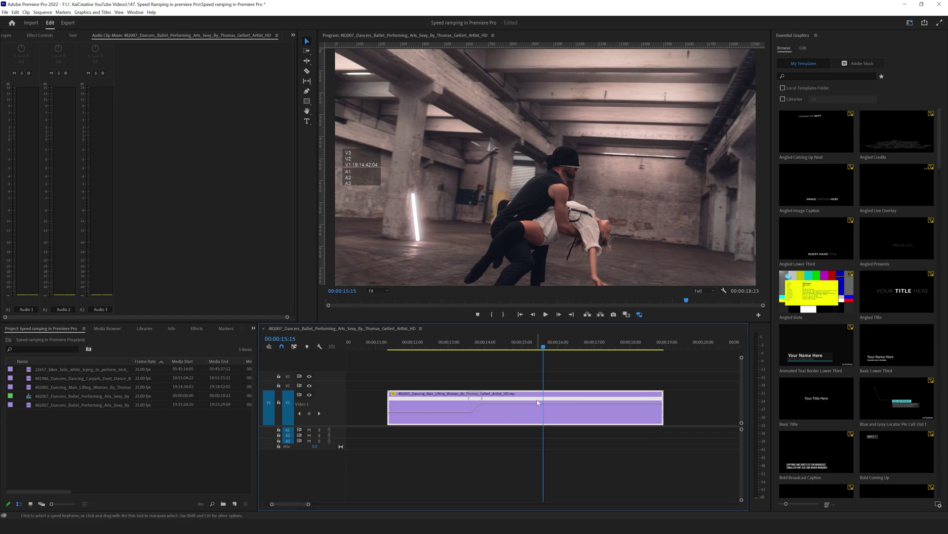
Add a speed keyframe at 00:00:15:15 and drop the following section to about 30% slow motion.
{"action": "key", "text": "p"}
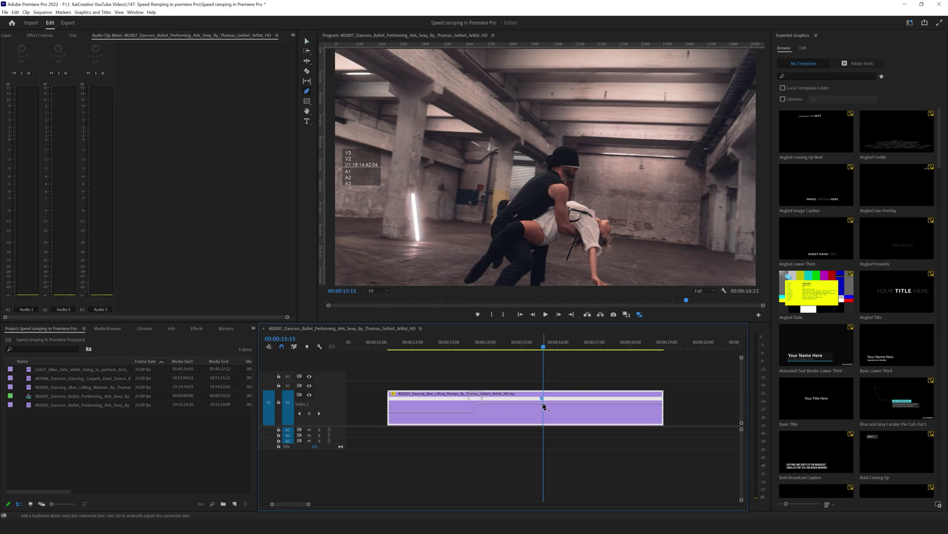
{"action": "left_click_drag", "start_coordinate": [546, 402], "coordinate": [564, 407]}
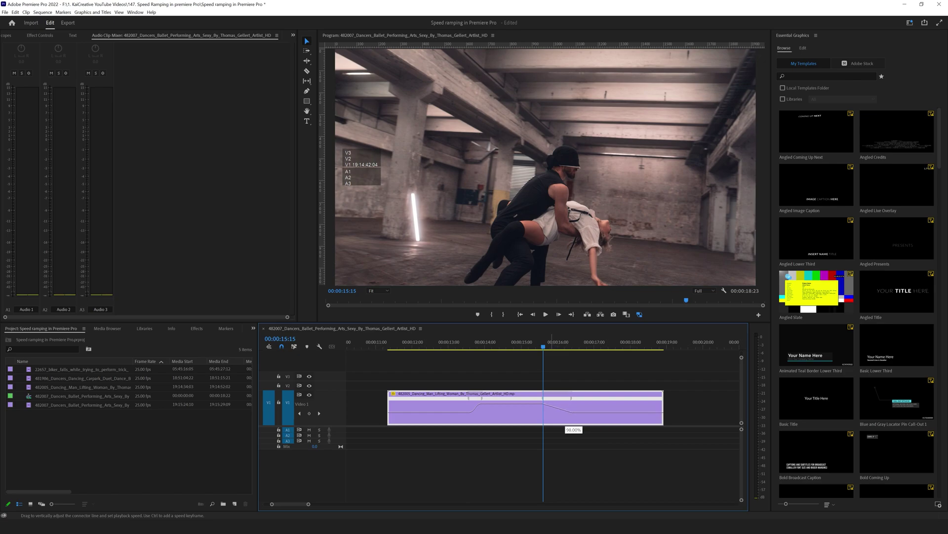
{"action": "left_click_drag", "start_coordinate": [564, 412], "coordinate": [566, 480]}
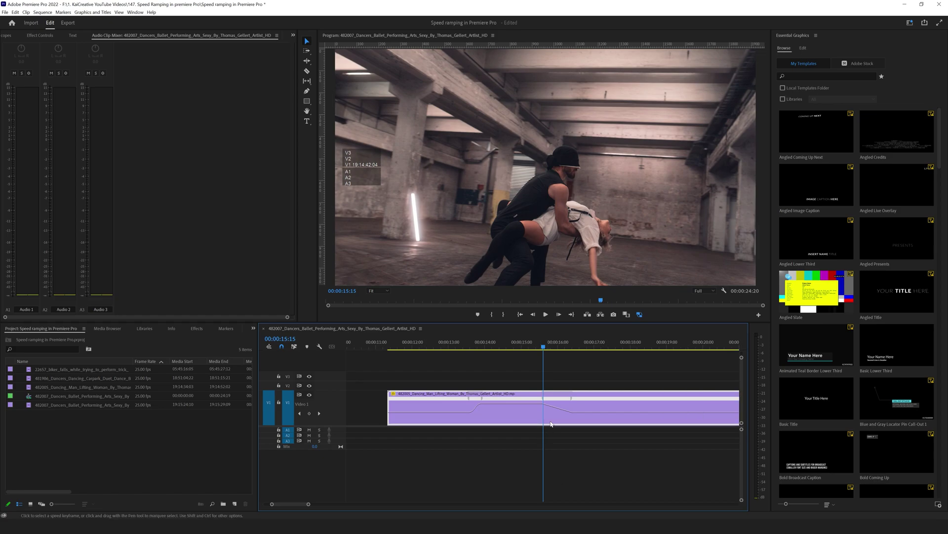
{"action": "left_click", "coordinate": [573, 402]}
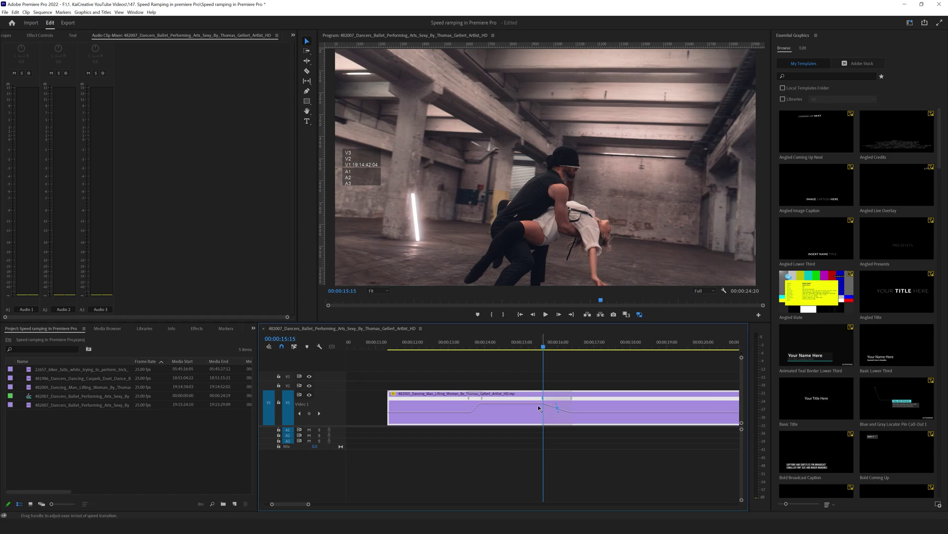
{"action": "key", "text": "space"}
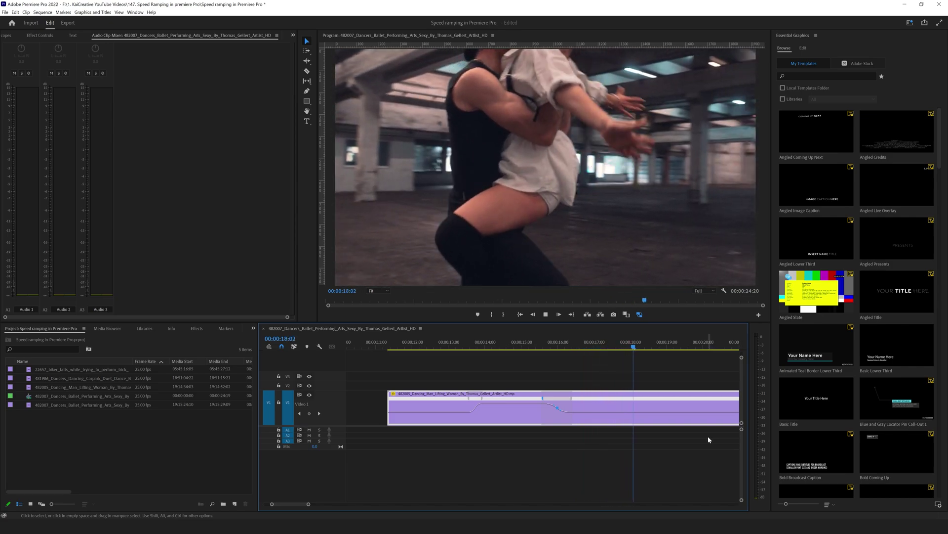
{"action": "mouse_move", "coordinate": [633, 348]}
{"action": "left_mouse_down"}
{"action": "mouse_move", "coordinate": [618, 350]}
{"action": "mouse_move", "coordinate": [727, 368]}
{"action": "mouse_move", "coordinate": [627, 364]}
{"action": "left_mouse_up"}
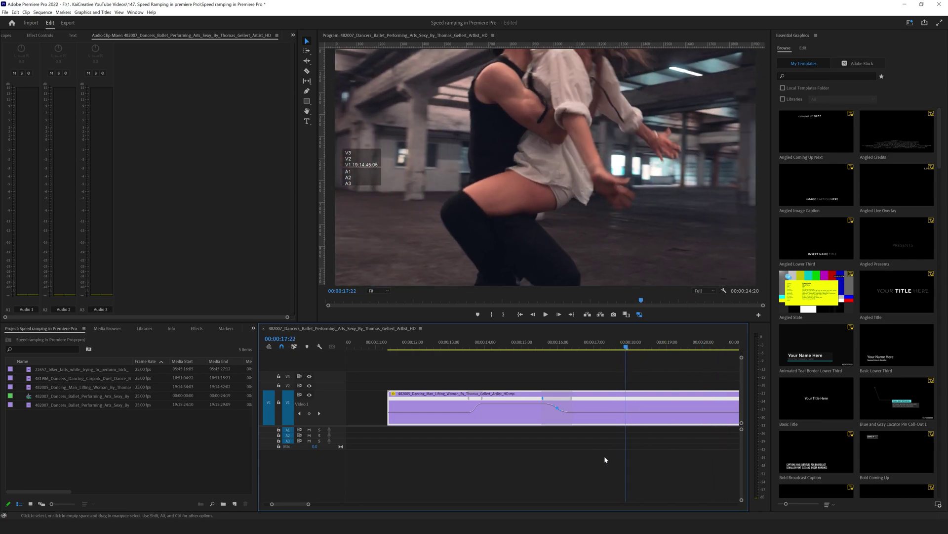
Split a keyframe at 18:12 and raise the following speed to 173%, then play it back.
{"action": "key", "text": "h"}
{"action": "left_click_drag", "start_coordinate": [599, 449], "coordinate": [421, 453]}
{"action": "key", "text": "v"}
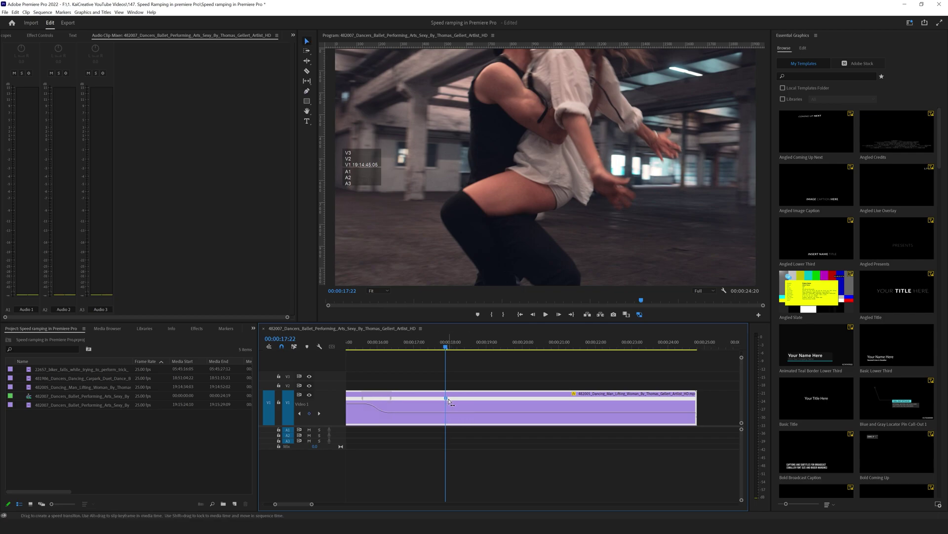
{"action": "left_click_drag", "start_coordinate": [449, 402], "coordinate": [472, 406]}
{"action": "left_click_drag", "start_coordinate": [474, 412], "coordinate": [474, 409]}
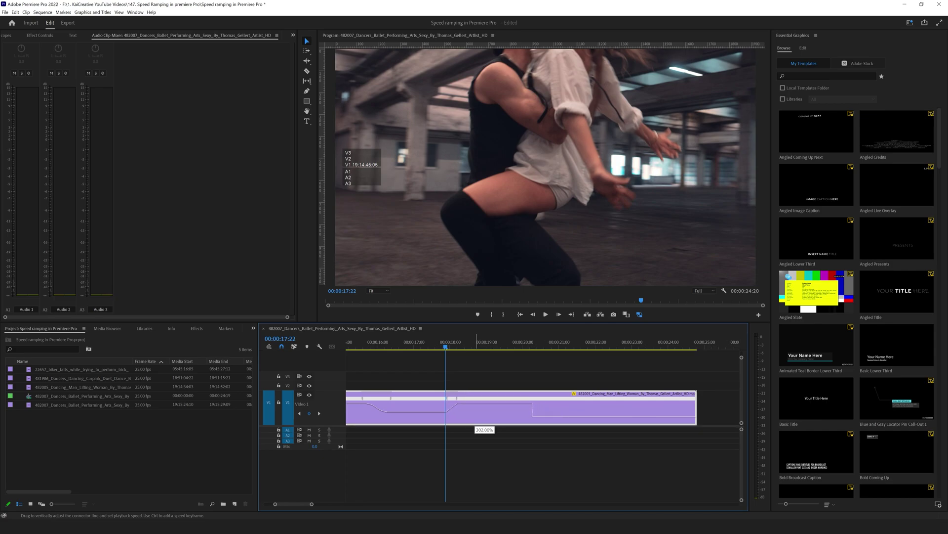
{"action": "key", "text": "space"}
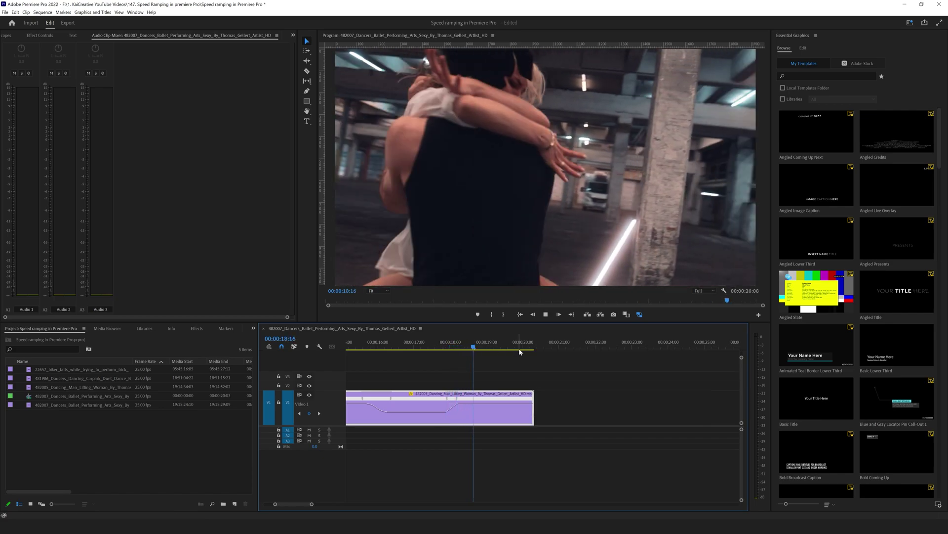
Add a speed keyframe near 00:00:19:18 and lower the final section to about 90%.
{"action": "key", "text": "space"}
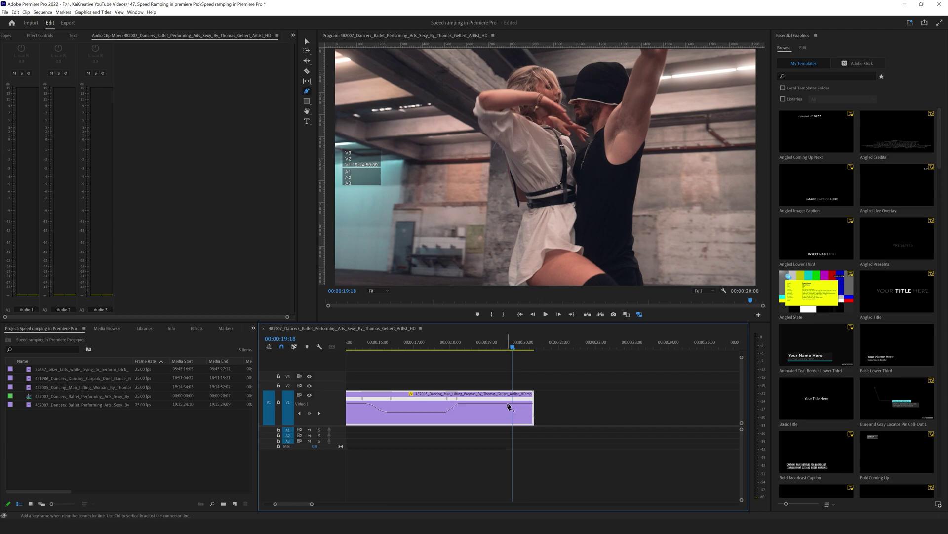
{"action": "key", "text": "v"}
{"action": "left_click_drag", "start_coordinate": [511, 400], "coordinate": [515, 403]}
{"action": "left_click_drag", "start_coordinate": [523, 404], "coordinate": [524, 408]}
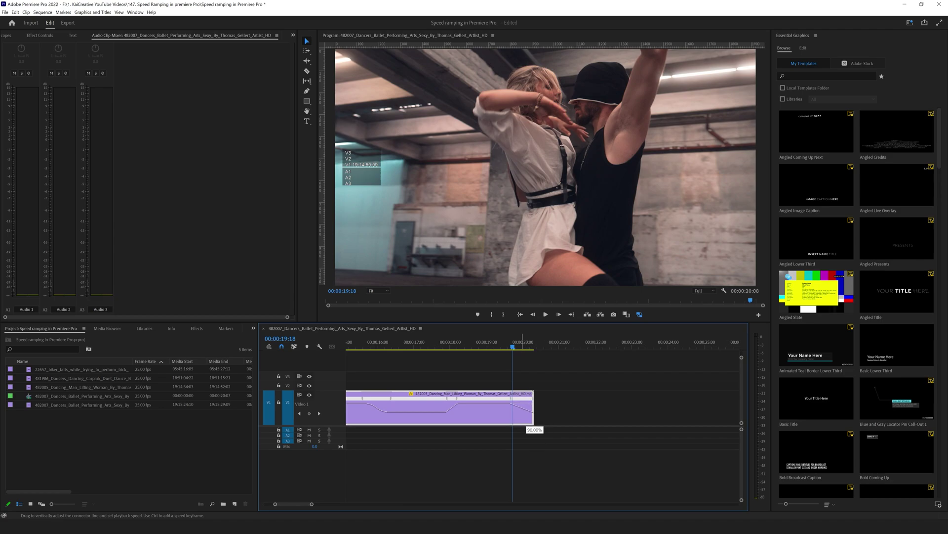
Drag the dance clip's final speed section lower and spread its keyframe into a gradual ramp.
{"action": "left_click_drag", "start_coordinate": [523, 408], "coordinate": [526, 415]}
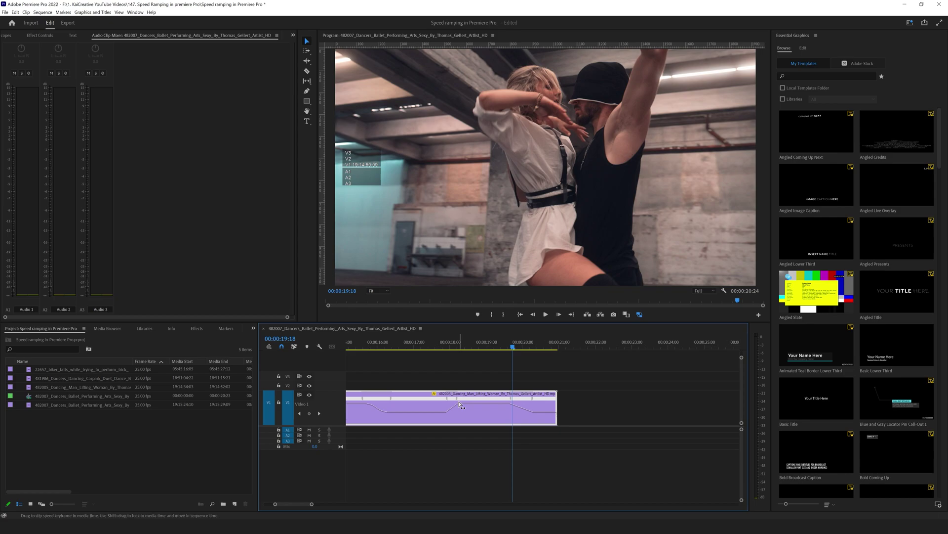
{"action": "left_click_drag", "start_coordinate": [458, 401], "coordinate": [468, 406]}
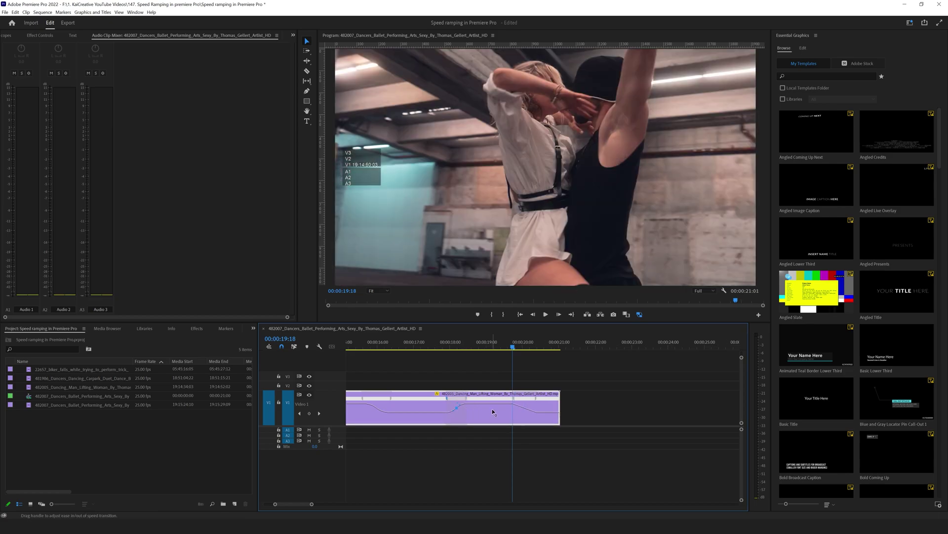
{"action": "left_click", "coordinate": [520, 403]}
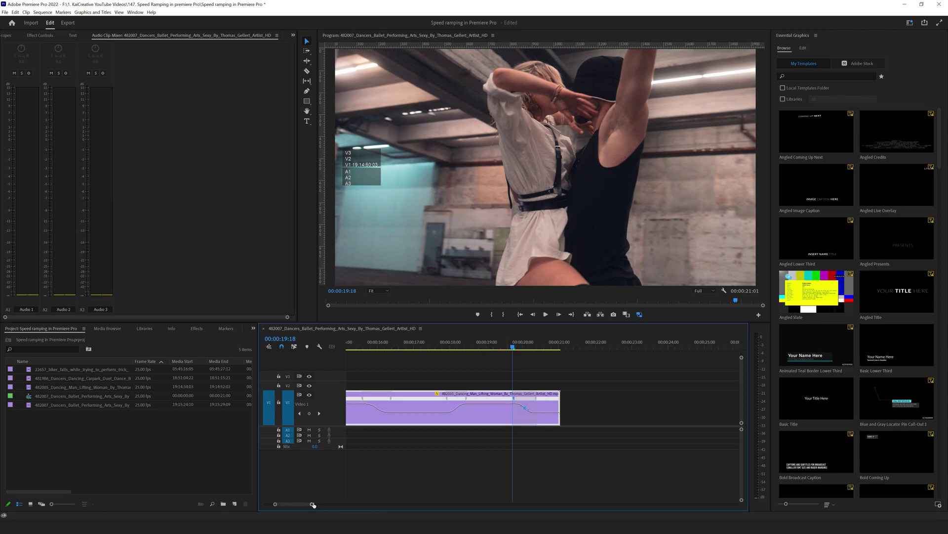
Fine-tune the speed keyframe near 14 seconds and play the dance clip from its start.
{"action": "left_click_drag", "start_coordinate": [313, 504], "coordinate": [349, 503]}
{"action": "left_click_drag", "start_coordinate": [487, 402], "coordinate": [488, 403]}
{"action": "key", "text": "Up"}
{"action": "key", "text": "space"}
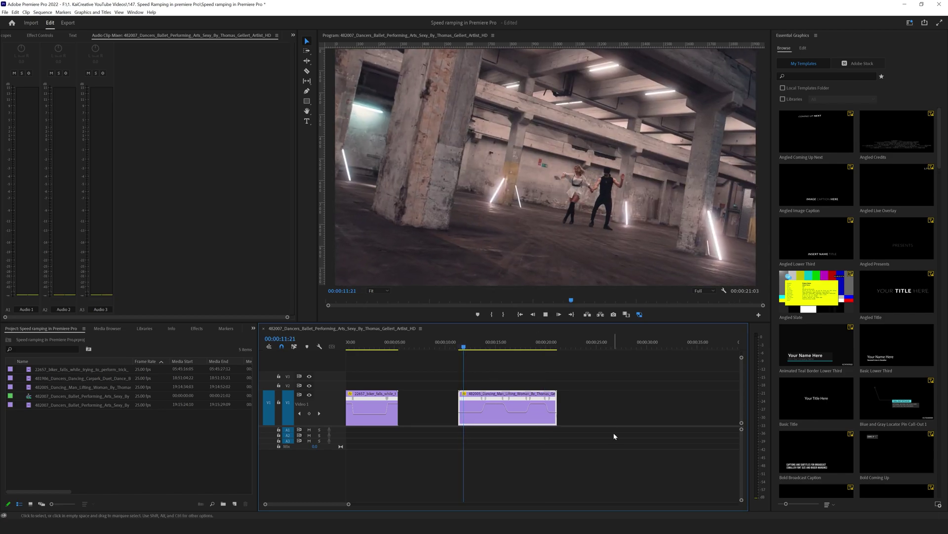